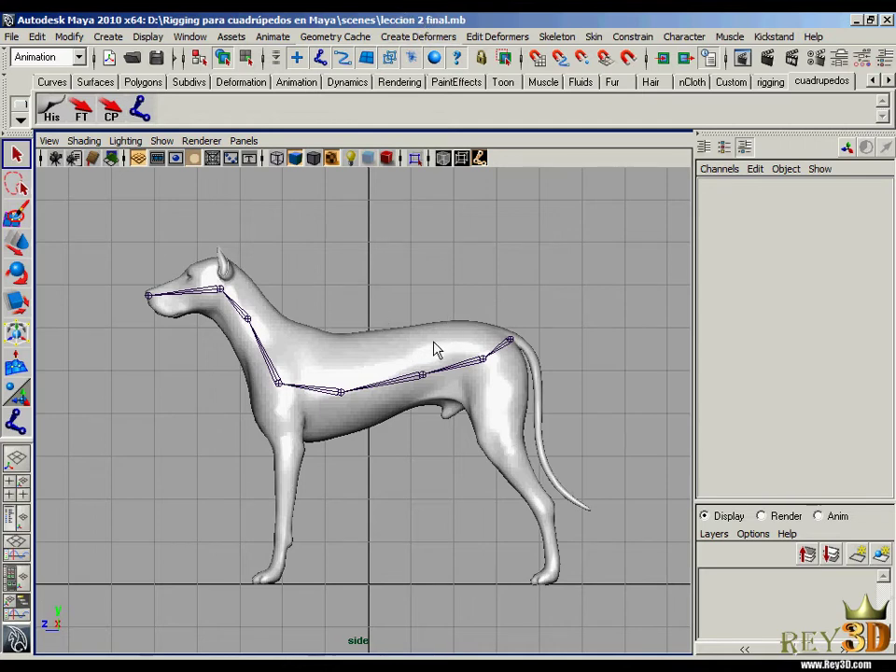
# - Reframe the side view and inspect the spine joints from union_cola up to columna_1
pyautogui.keyDown('alt'); pyautogui.moveTo(452, 315); pyautogui.dragTo(461, 327, button='middle'); pyautogui.keyUp('alt')
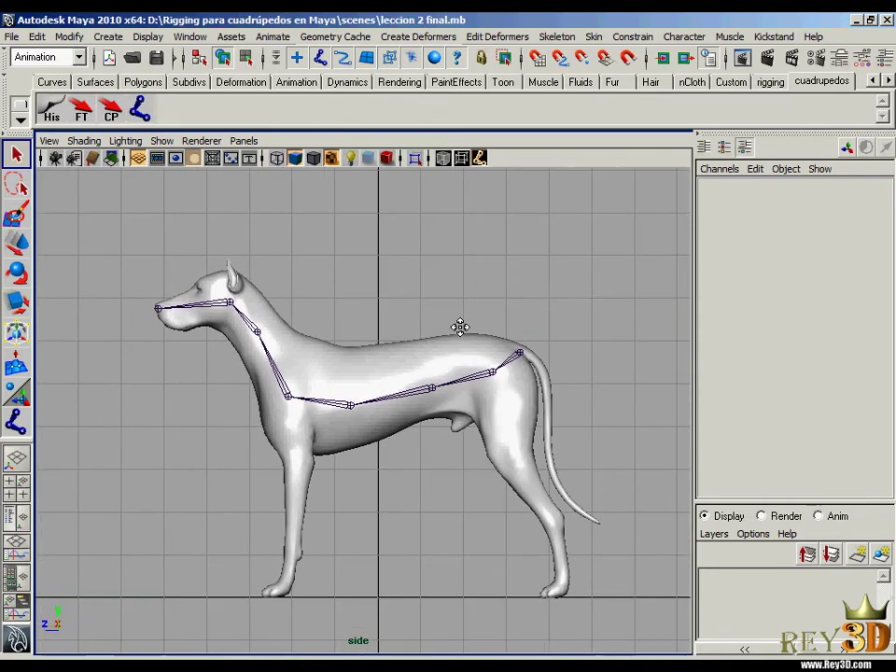
pyautogui.moveTo(461, 326)
pyautogui.keyDown('alt'); pyautogui.mouseDown(button='right')
pyautogui.moveTo(436, 315)
pyautogui.moveTo(475, 329)
pyautogui.mouseUp(button='right'); pyautogui.keyUp('alt')
pyautogui.keyDown('alt'); pyautogui.moveTo(474, 329); pyautogui.dragTo(452, 344, button='middle'); pyautogui.keyUp('alt')
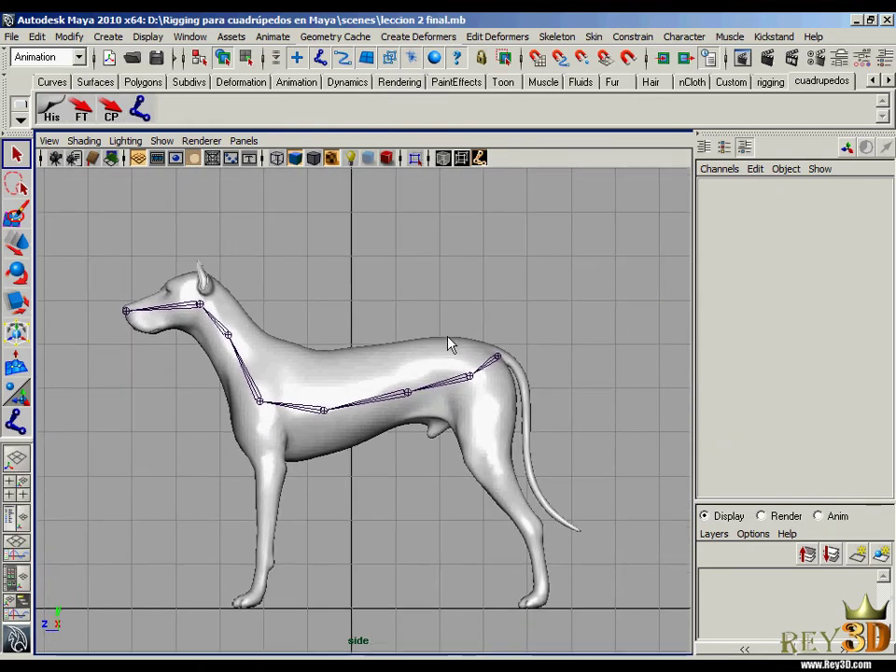
pyautogui.keyDown('alt'); pyautogui.moveTo(422, 360); pyautogui.dragTo(503, 390, button='right'); pyautogui.keyUp('alt')
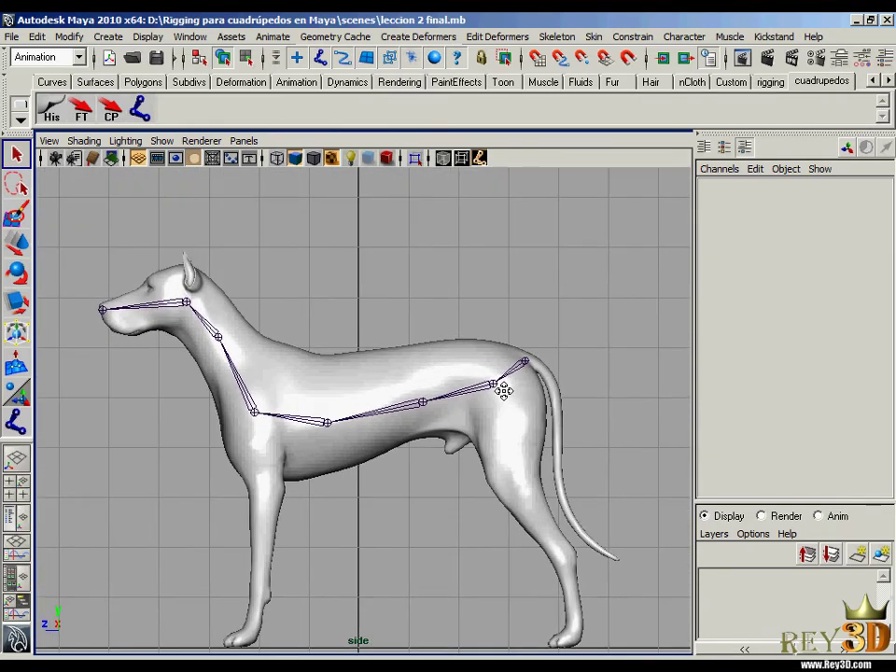
pyautogui.click(524, 364)
pyautogui.press('w')
pyautogui.keyDown('alt'); pyautogui.moveTo(516, 375); pyautogui.dragTo(520, 352, button='middle'); pyautogui.keyUp('alt')
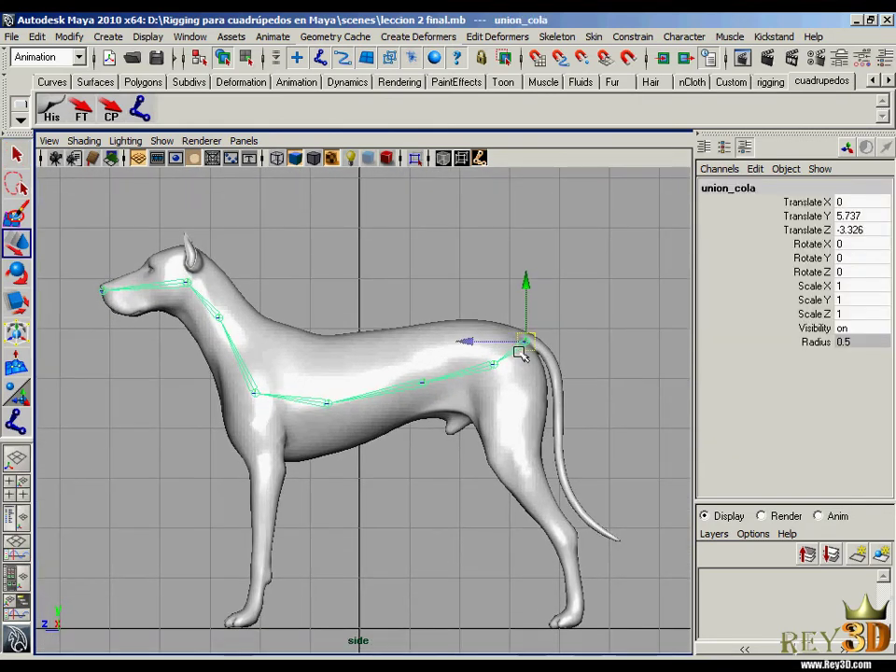
pyautogui.press('Up')
pyautogui.press('Up')
pyautogui.press('Down')
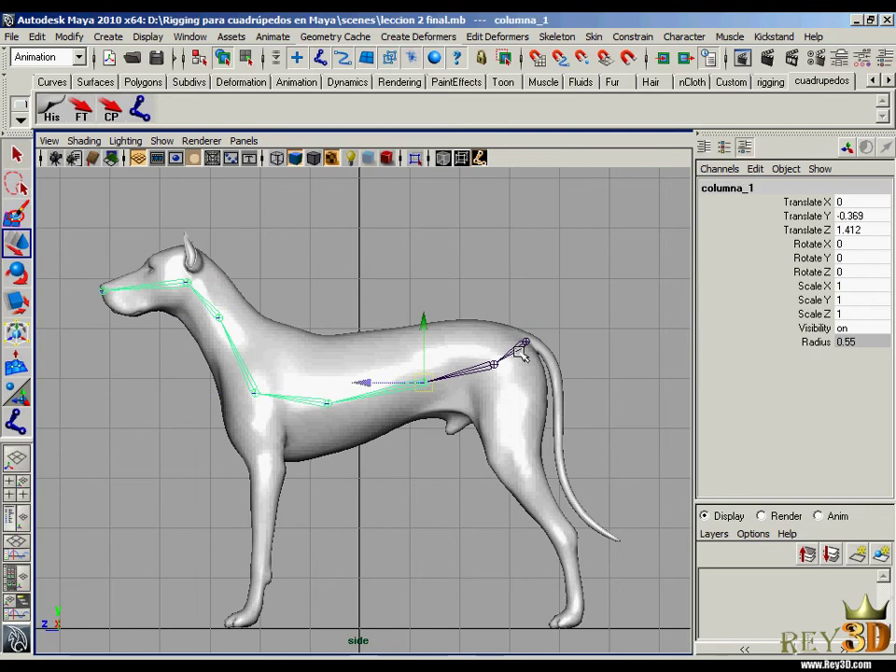
pyautogui.click(516, 324)
pyautogui.keyDown('alt'); pyautogui.moveTo(524, 336); pyautogui.dragTo(453, 399, button='middle'); pyautogui.keyUp('alt')
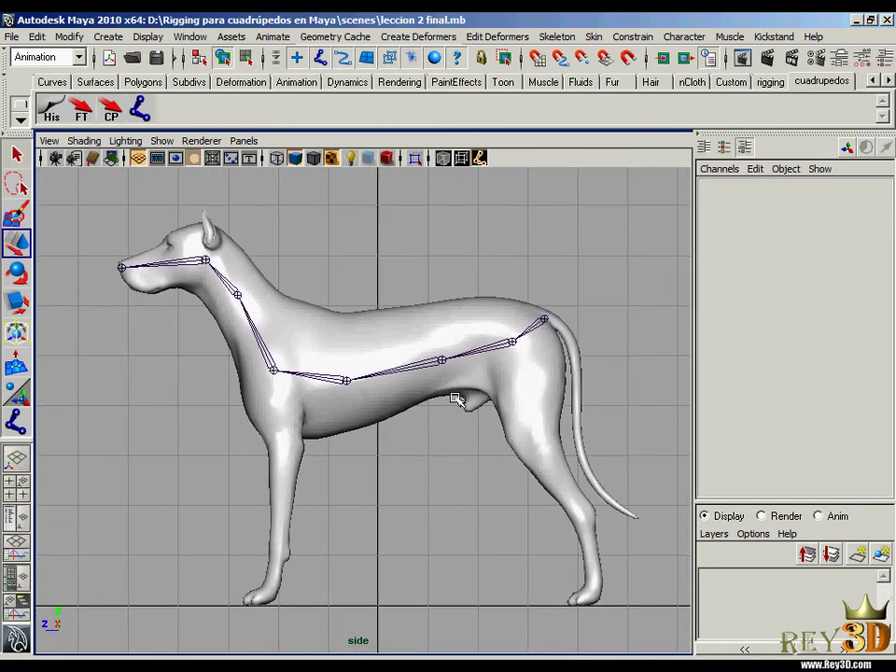
# - With the Joint Tool active, frame the chest and front leg and place a shoulder joint
pyautogui.click(133, 112)
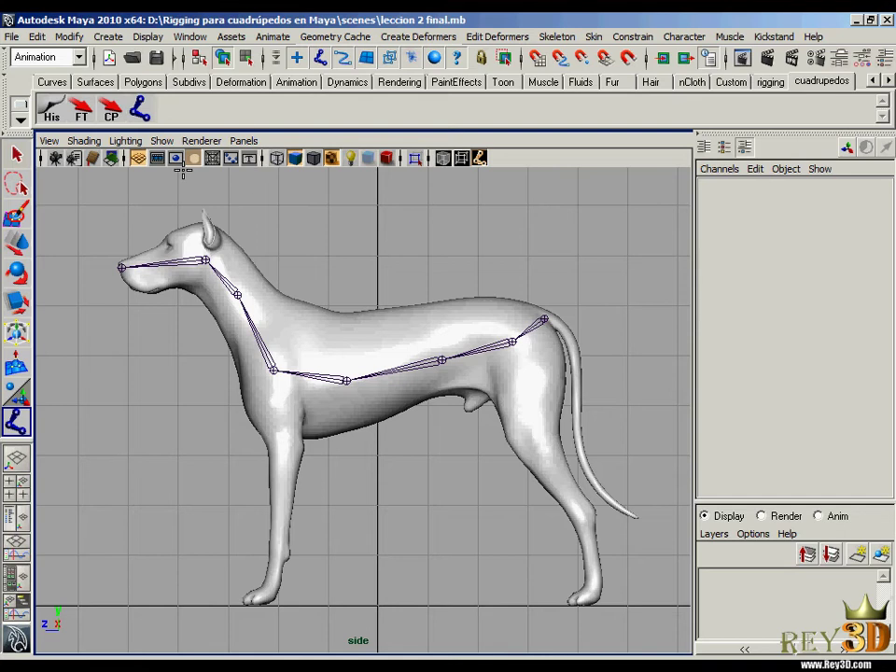
pyautogui.keyDown('alt'); pyautogui.moveTo(334, 461); pyautogui.dragTo(448, 429, button='right'); pyautogui.keyUp('alt')
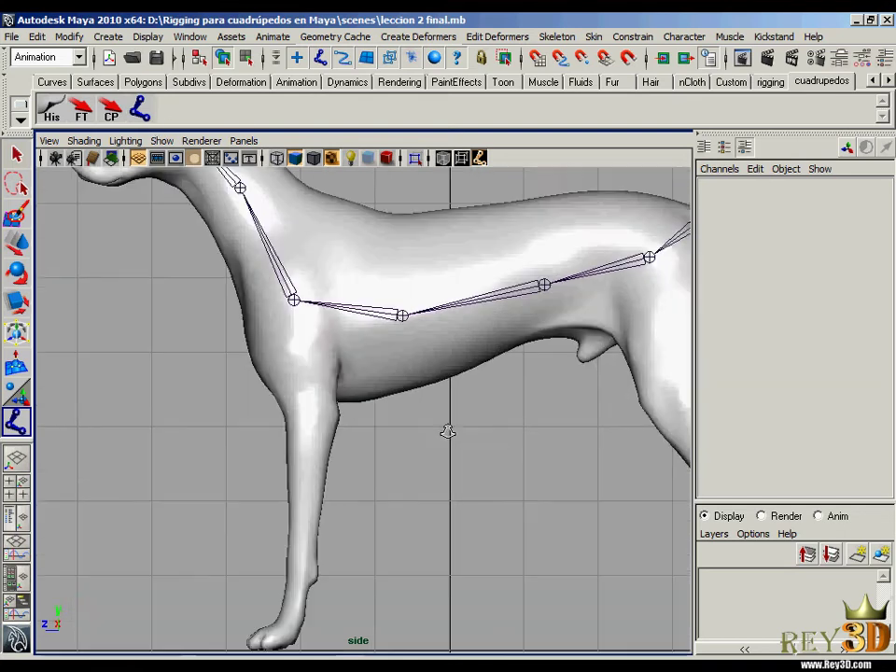
pyautogui.moveTo(449, 428)
pyautogui.keyDown('alt'); pyautogui.mouseDown(button='middle')
pyautogui.moveTo(458, 344)
pyautogui.moveTo(457, 388)
pyautogui.moveTo(451, 356)
pyautogui.moveTo(469, 330)
pyautogui.moveTo(459, 319)
pyautogui.moveTo(440, 346)
pyautogui.mouseUp(button='middle'); pyautogui.keyUp('alt')
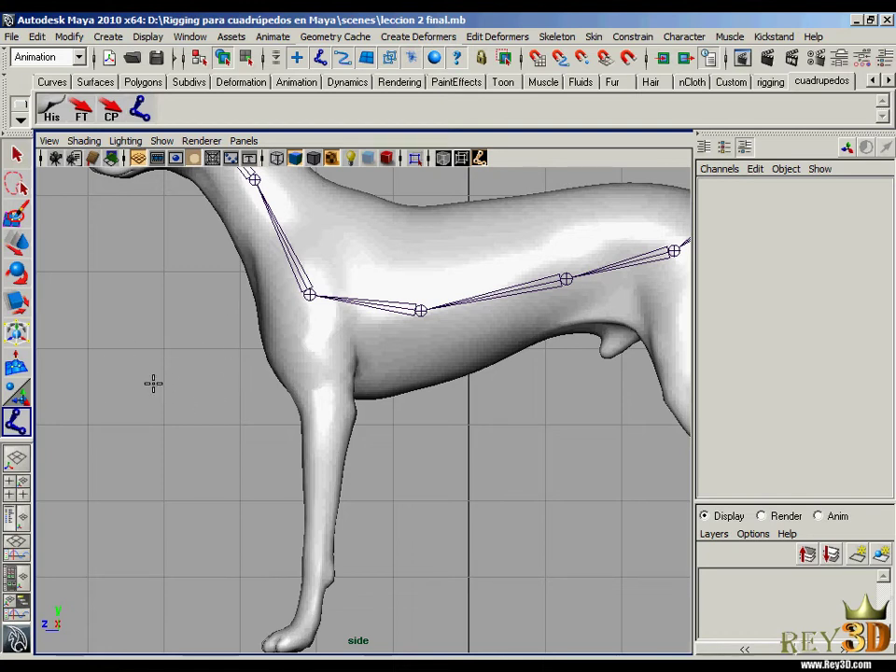
pyautogui.press('Return')
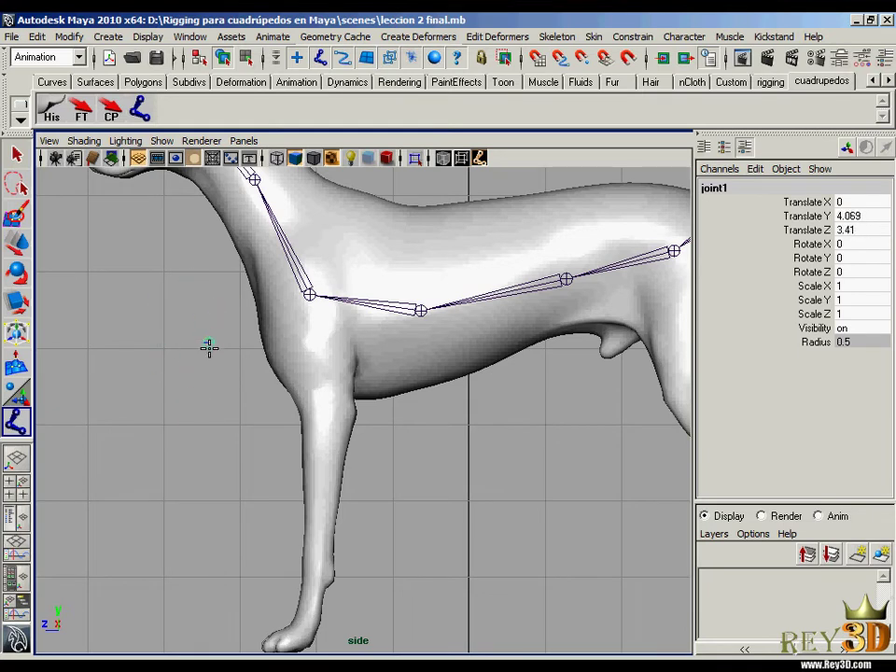
pyautogui.click(308, 295)
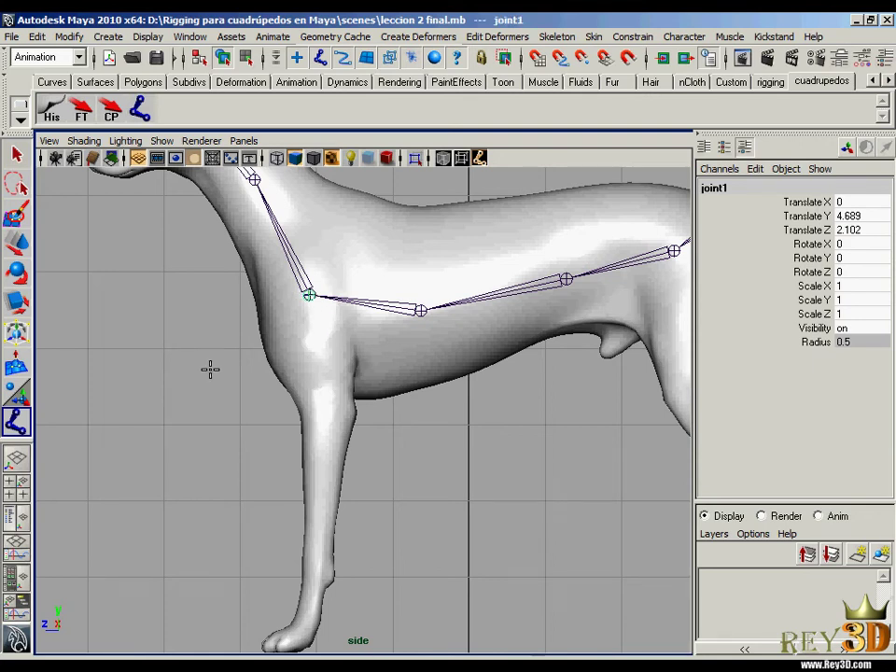
pyautogui.press('Return')
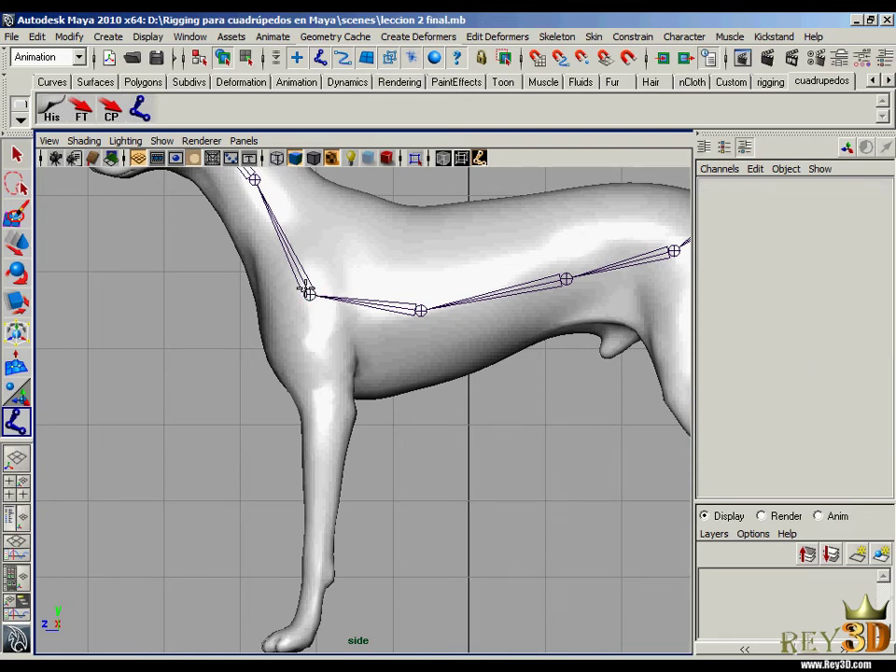
# - Undo a misplaced leg joint branched from pecho and clear the selection
pyautogui.click(309, 295)
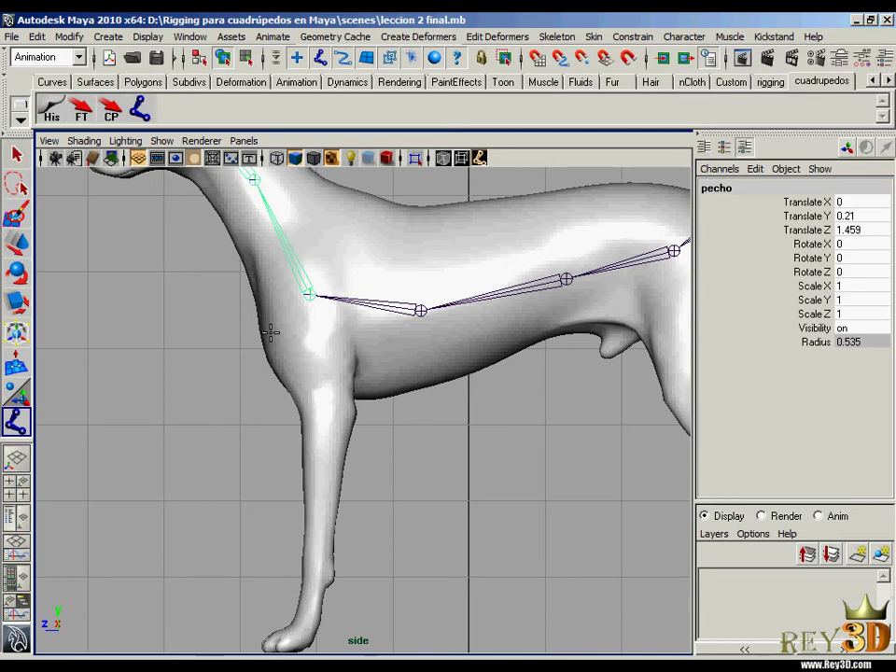
pyautogui.click(182, 414)
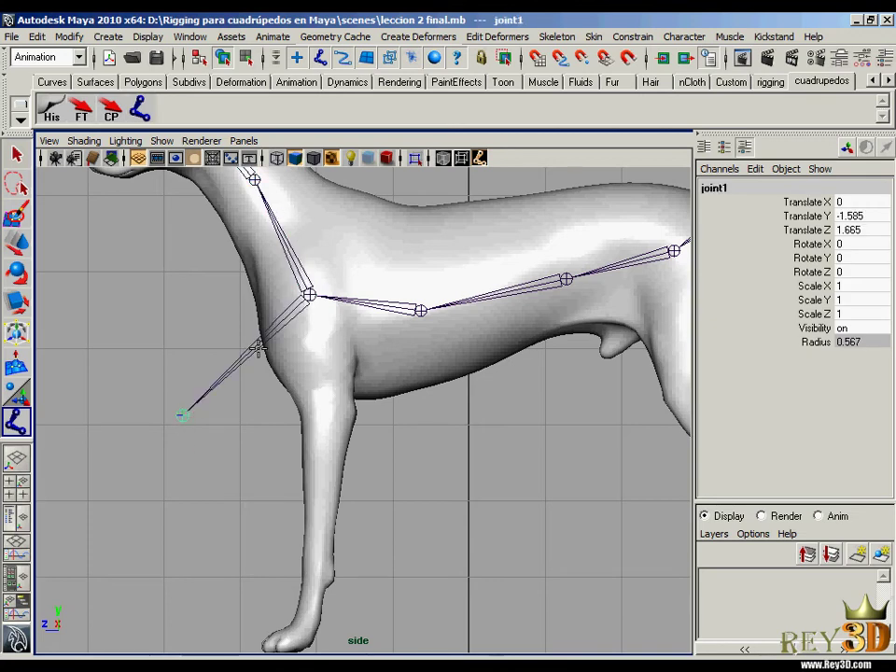
pyautogui.hotkey('ctrl', 'z')
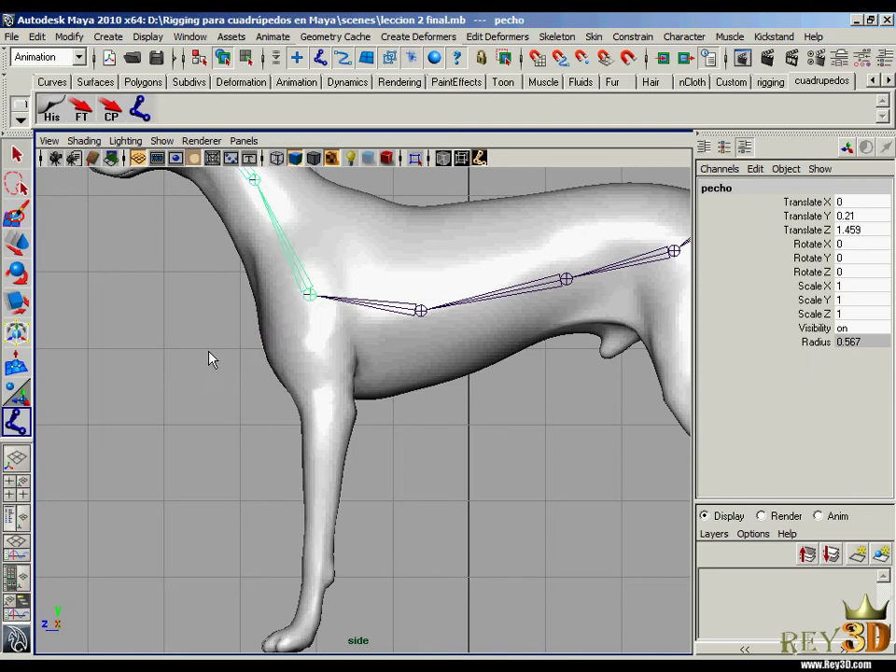
pyautogui.hotkey('ctrl', 'z')
pyautogui.hotkey('shift', 'z')
pyautogui.click(140, 109)
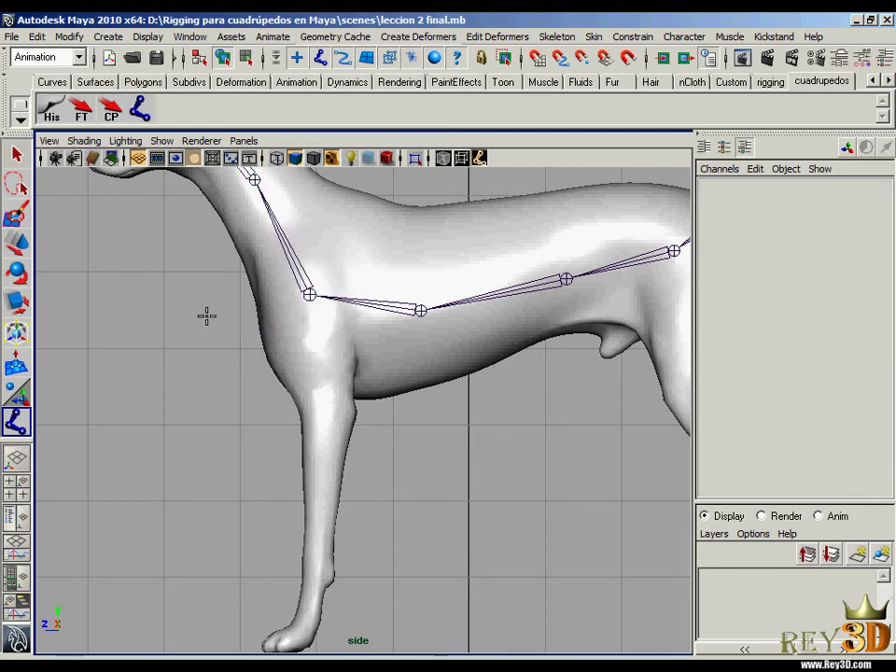
# - Place the separate joint1 at the shoulder (Translate Y 4.7, Z 2.091) and frame the front leg
pyautogui.moveTo(187, 367)
pyautogui.mouseDown()
pyautogui.moveTo(185, 376)
pyautogui.moveTo(309, 295)
pyautogui.mouseUp()
pyautogui.press('Return')
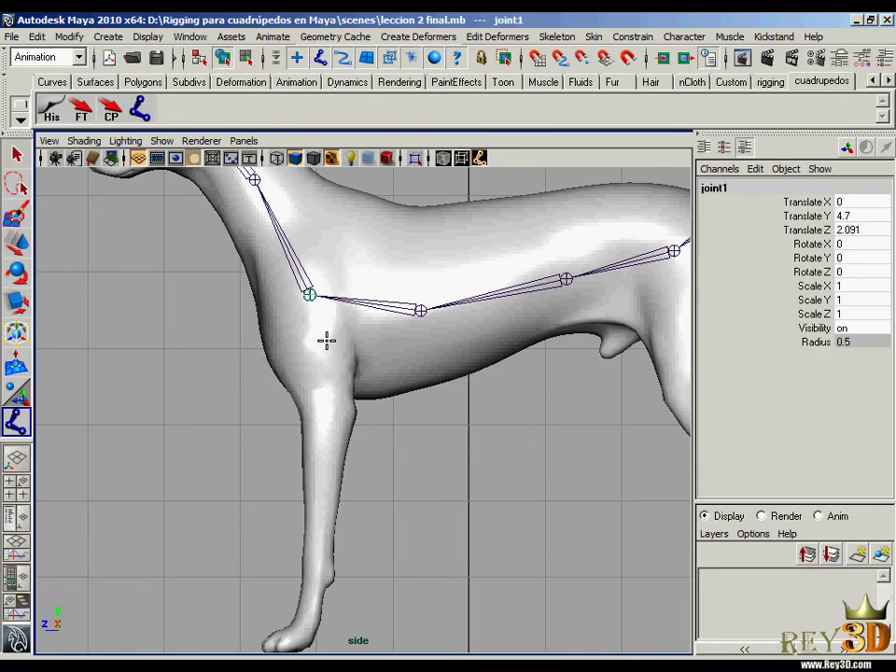
pyautogui.moveTo(378, 400)
pyautogui.keyDown('alt'); pyautogui.mouseDown(button='middle')
pyautogui.moveTo(400, 353)
pyautogui.moveTo(417, 362)
pyautogui.mouseUp(button='middle'); pyautogui.keyUp('alt')
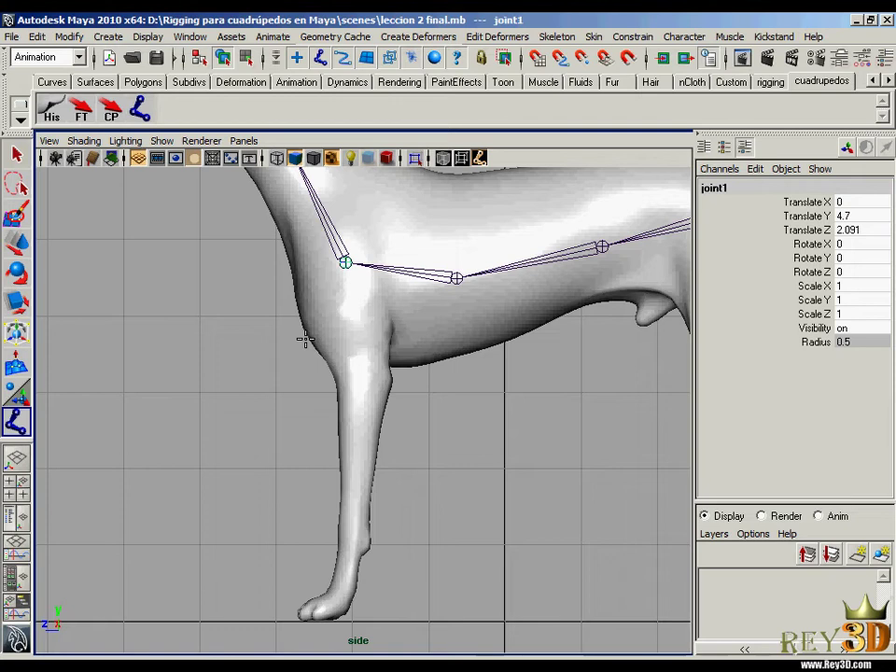
# - Add joints below the shoulder, mid-leg, at the lower front leg and at the paw tip
pyautogui.moveTo(325, 316)
pyautogui.mouseDown()
pyautogui.moveTo(320, 307)
pyautogui.moveTo(326, 311)
pyautogui.mouseUp()
pyautogui.moveTo(356, 355); pyautogui.dragTo(372, 380)
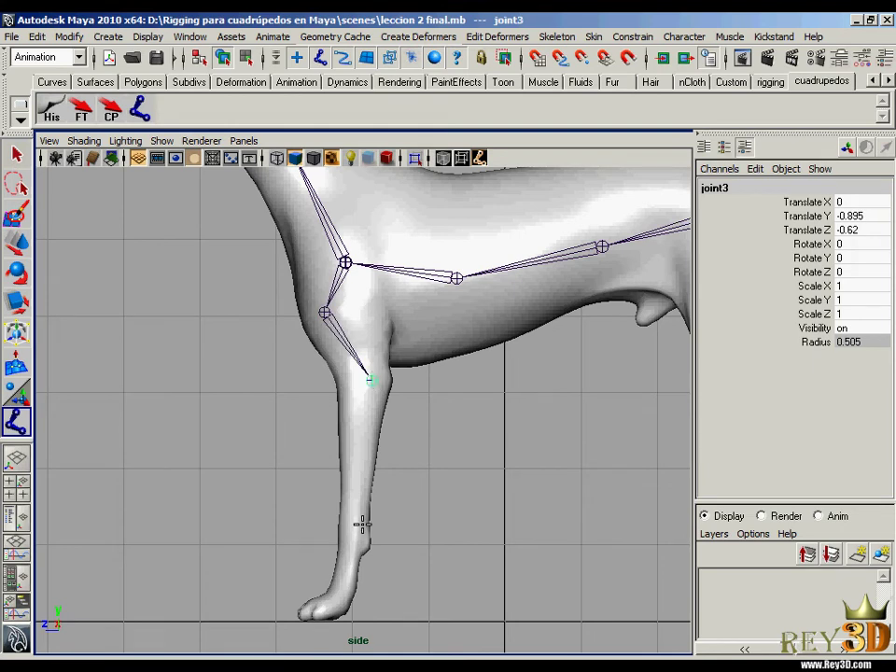
pyautogui.moveTo(354, 547); pyautogui.dragTo(355, 542)
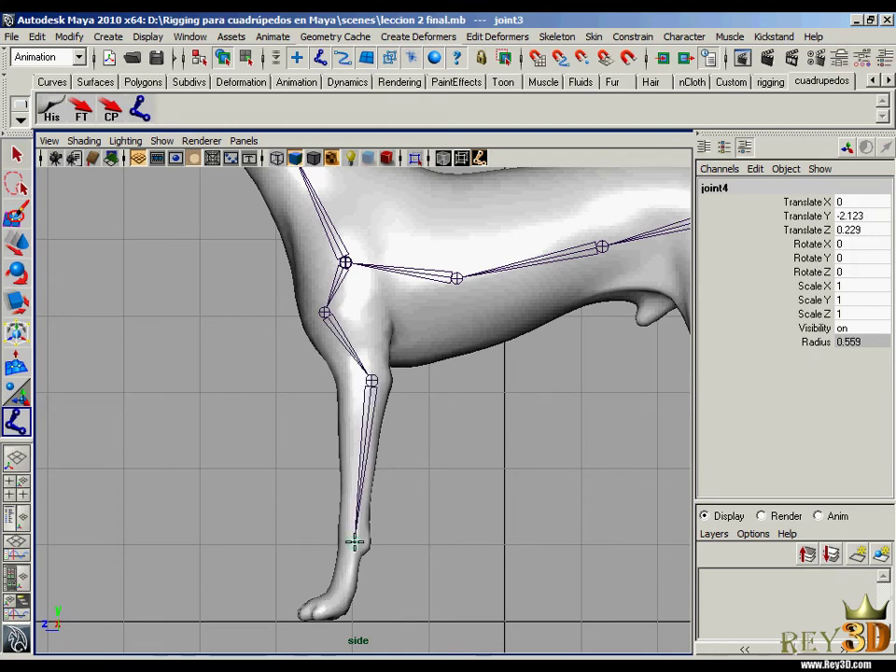
pyautogui.moveTo(338, 598); pyautogui.dragTo(305, 613)
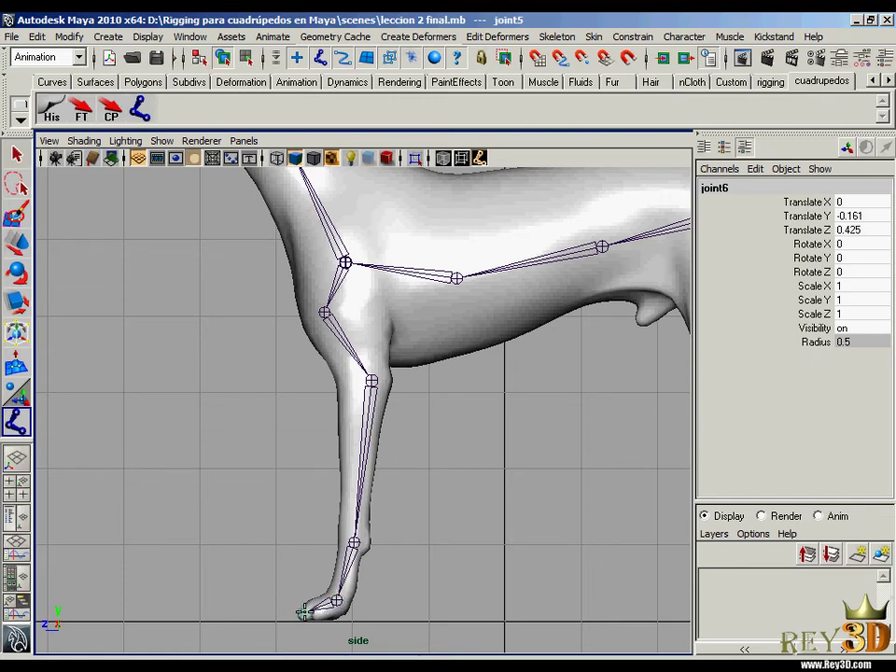
# - Finish the front-leg chain and frame the dog's hindquarters and tail in side view
pyautogui.press('w')
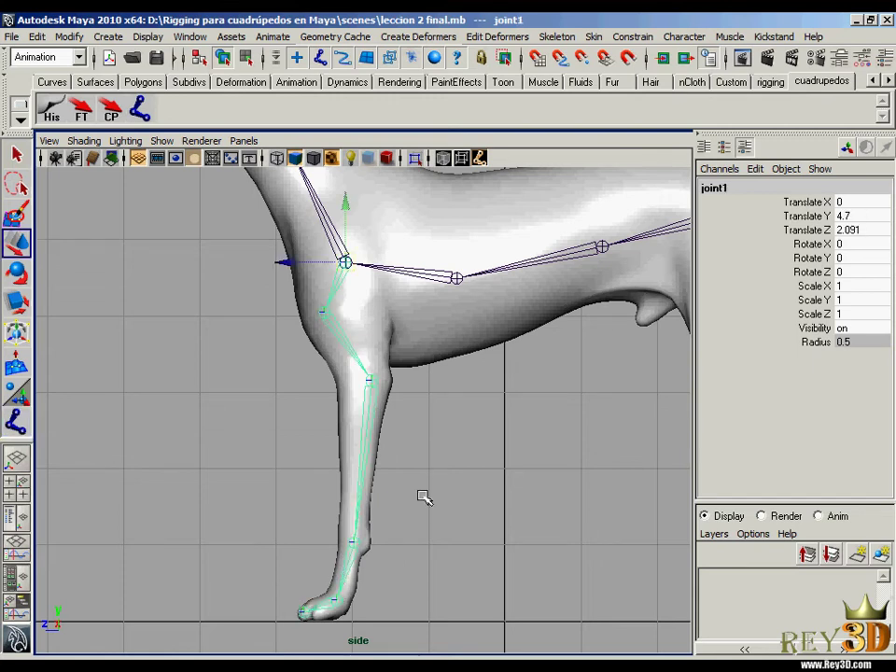
pyautogui.moveTo(422, 496)
pyautogui.keyDown('alt'); pyautogui.mouseDown(button='middle')
pyautogui.moveTo(386, 471)
pyautogui.moveTo(470, 422)
pyautogui.moveTo(375, 379)
pyautogui.mouseUp(button='middle'); pyautogui.keyUp('alt')
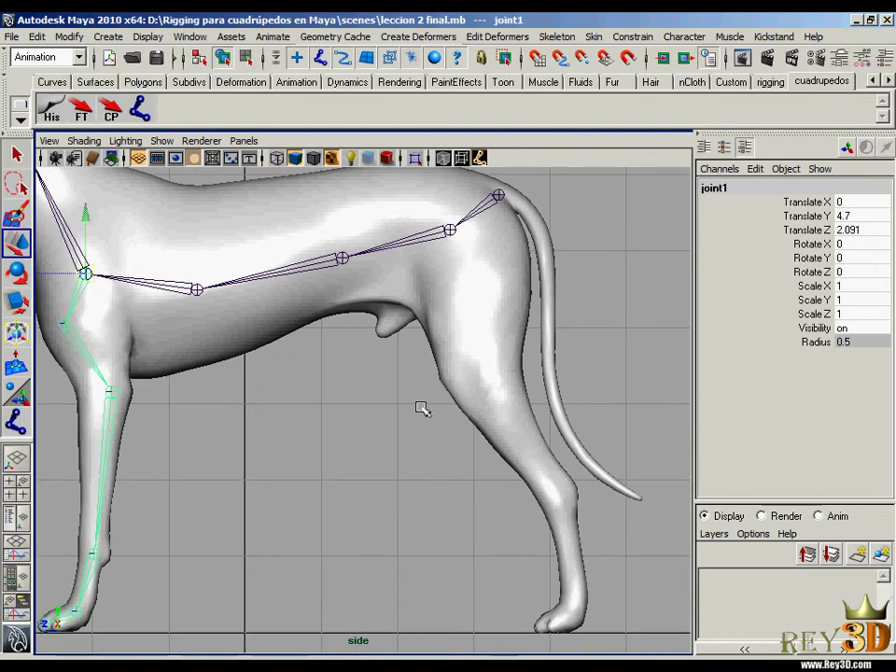
pyautogui.press('y')
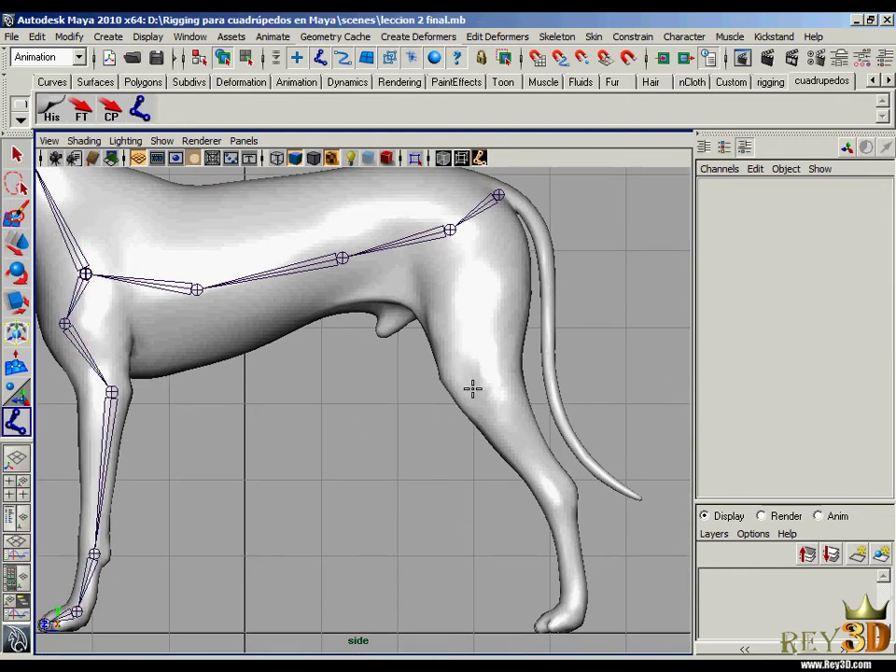
pyautogui.keyDown('alt'); pyautogui.moveTo(516, 361); pyautogui.dragTo(456, 364, button='middle'); pyautogui.keyUp('alt')
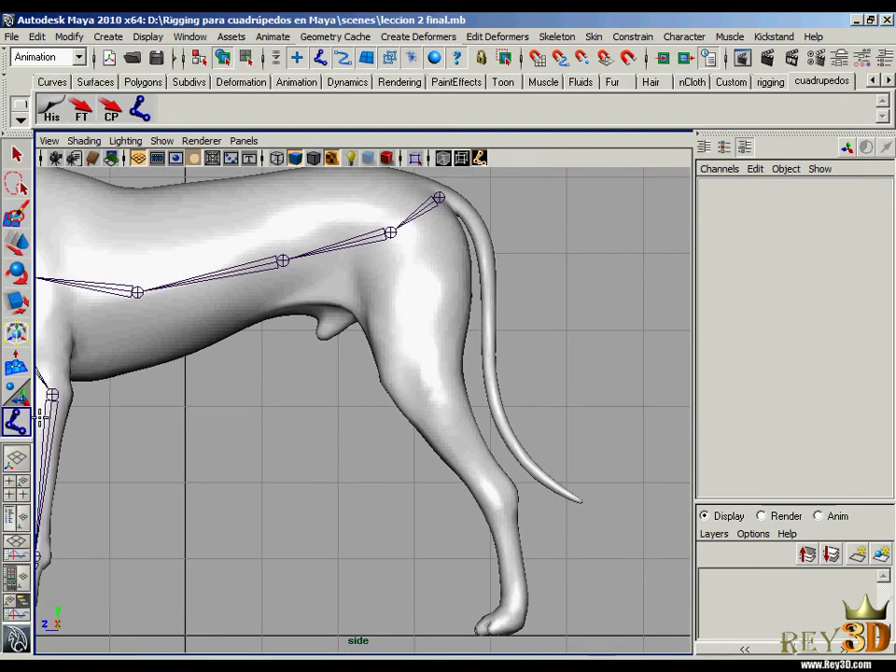
pyautogui.keyDown('alt'); pyautogui.moveTo(388, 401); pyautogui.dragTo(428, 394, button='middle'); pyautogui.keyUp('alt')
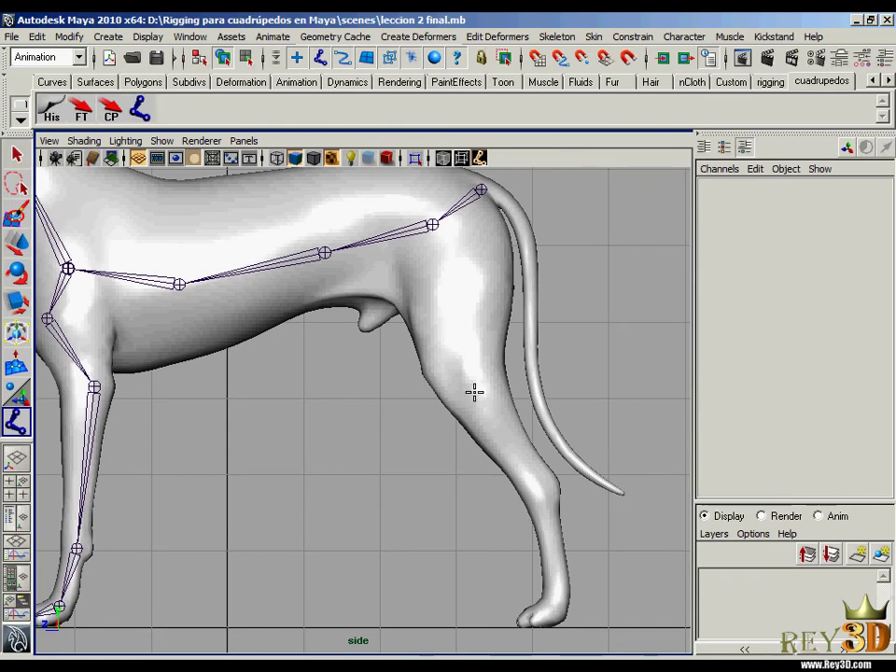
pyautogui.moveTo(474, 392)
pyautogui.keyDown('alt'); pyautogui.mouseDown(button='right')
pyautogui.moveTo(392, 443)
pyautogui.moveTo(440, 378)
pyautogui.mouseUp(button='right'); pyautogui.keyUp('alt')
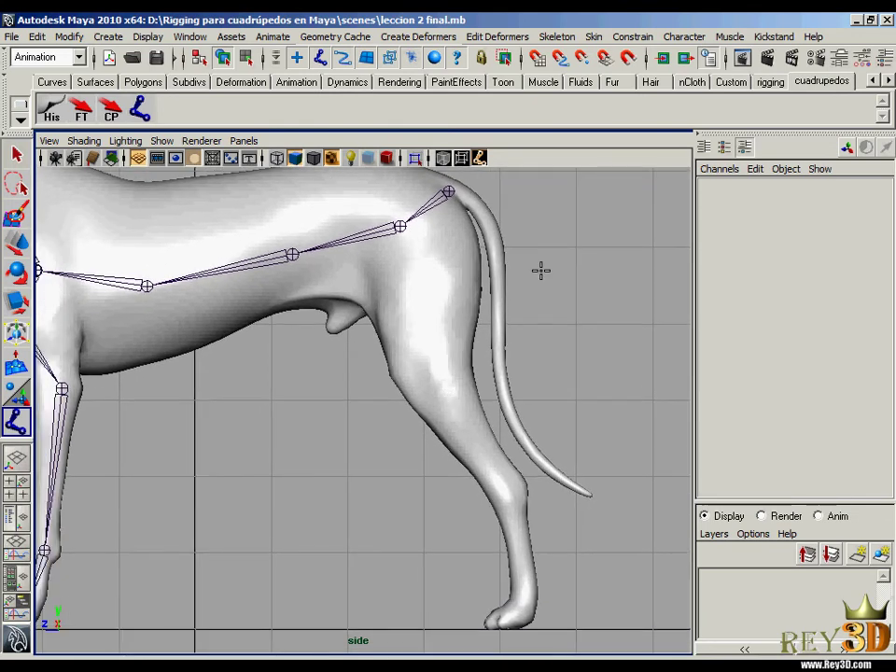
# - Place hind-leg joints joint7 to joint11 at hip, thigh, lower leg, hock and paw
pyautogui.moveTo(560, 280); pyautogui.dragTo(401, 226)
pyautogui.moveTo(420, 380); pyautogui.dragTo(421, 374)
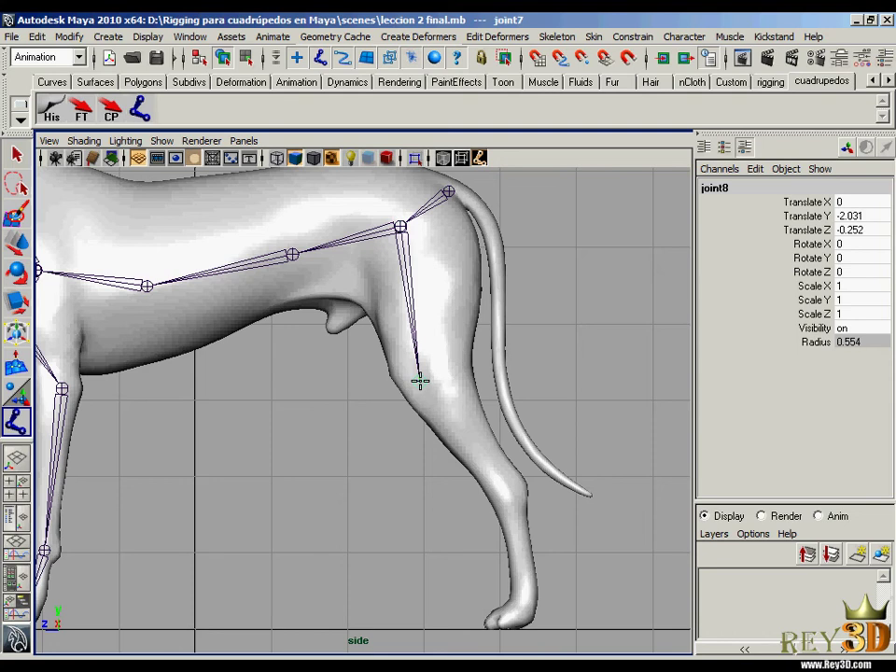
pyautogui.moveTo(514, 492); pyautogui.dragTo(511, 492)
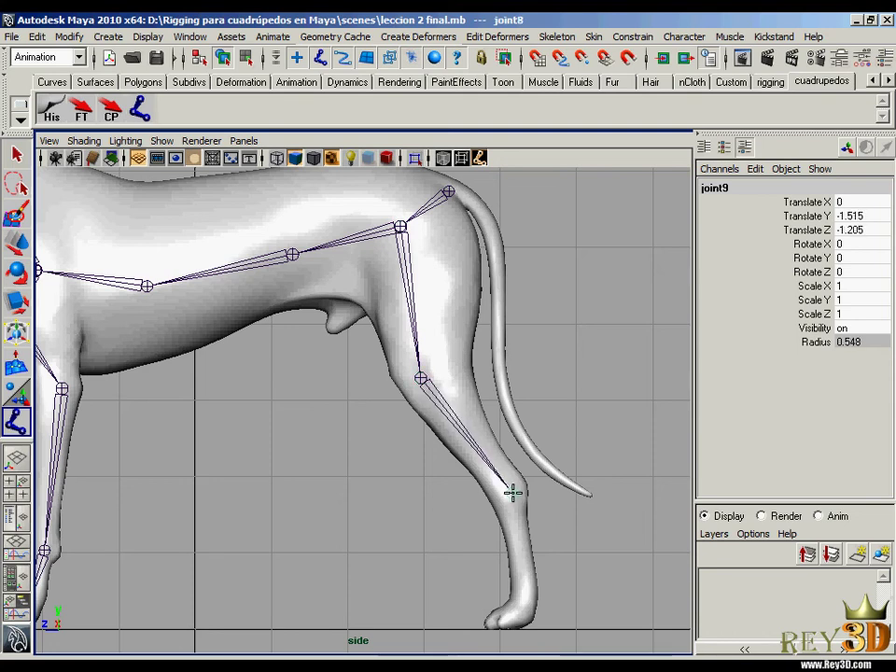
pyautogui.moveTo(524, 597); pyautogui.dragTo(522, 606)
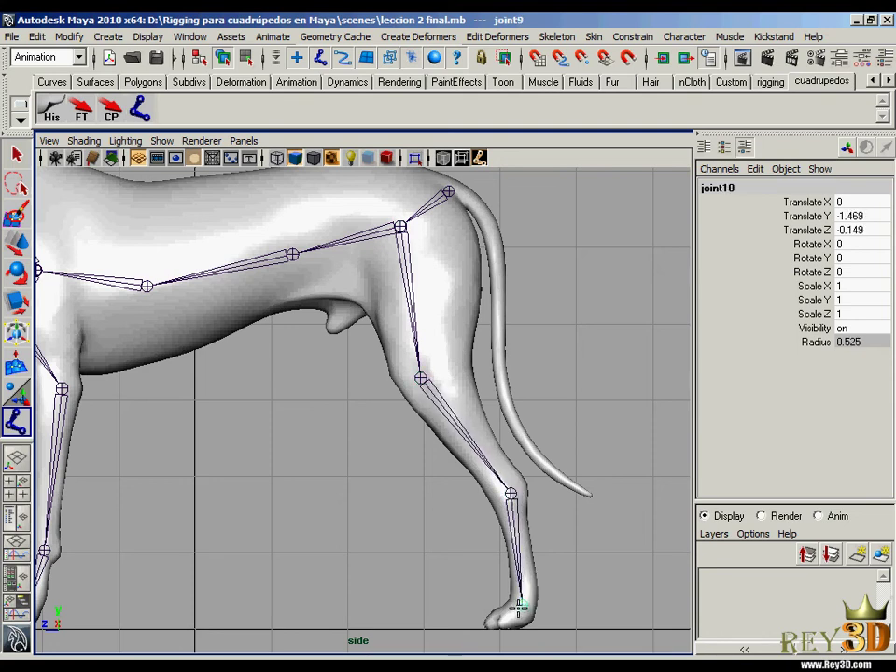
pyautogui.click(495, 616)
pyautogui.press('w')
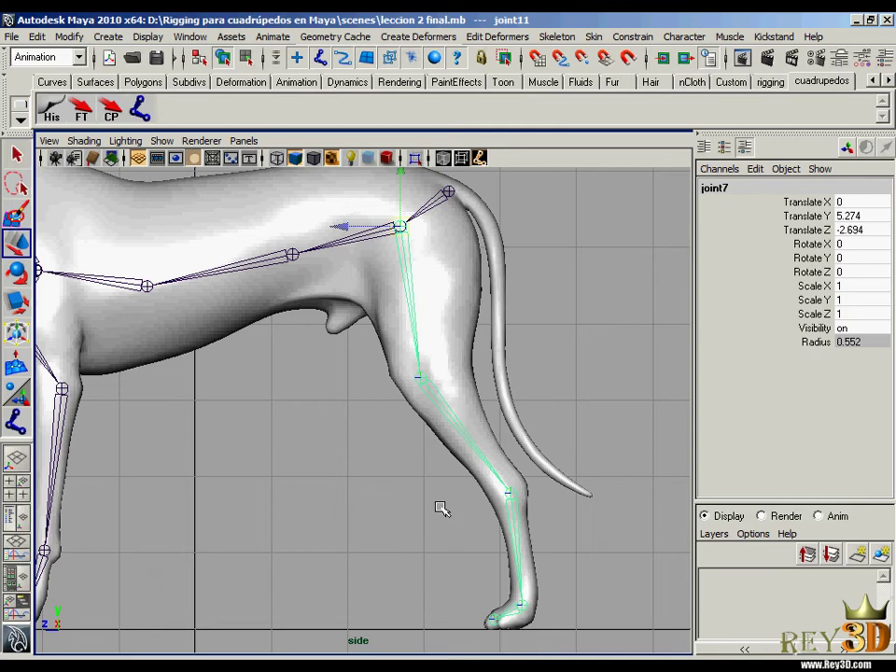
pyautogui.scroll(-3, 454, 413)
pyautogui.scroll(-2, 406, 386)
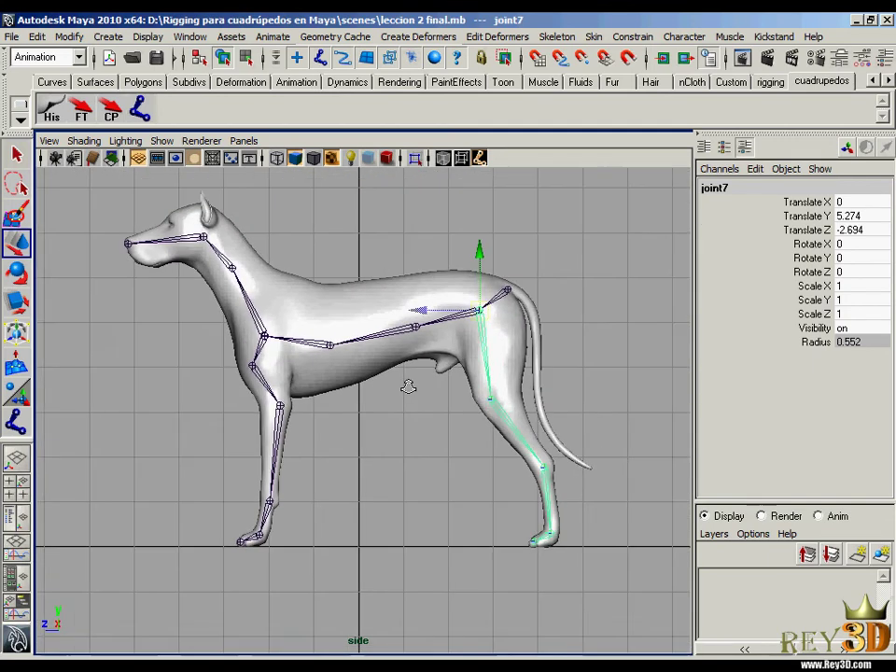
pyautogui.scroll(1, 382, 373)
pyautogui.click(383, 373)
pyautogui.scroll(2, 464, 406)
pyautogui.scroll(-1, 457, 380)
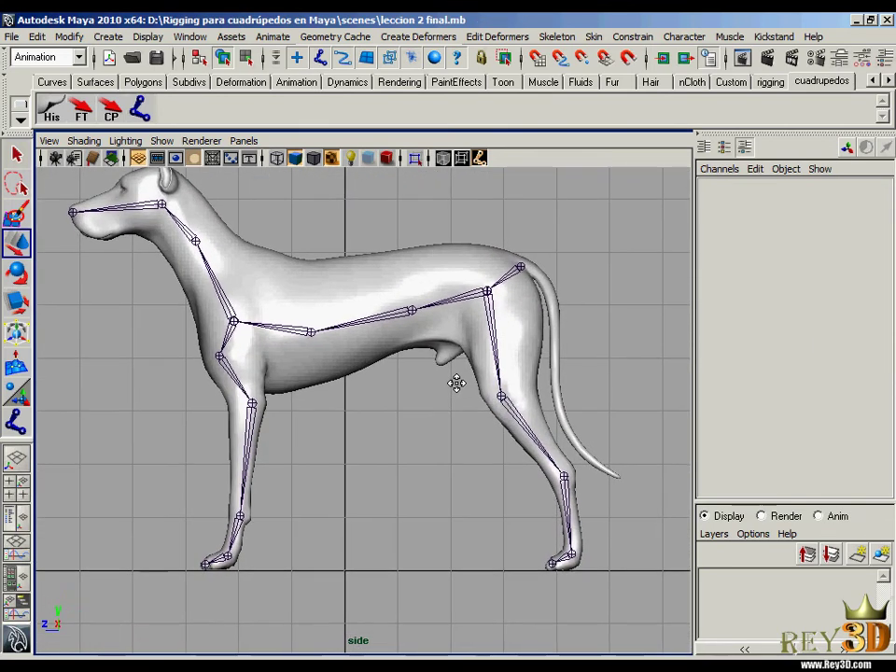
pyautogui.scroll(1, 420, 350)
pyautogui.scroll(-1, 432, 361)
pyautogui.press('space')
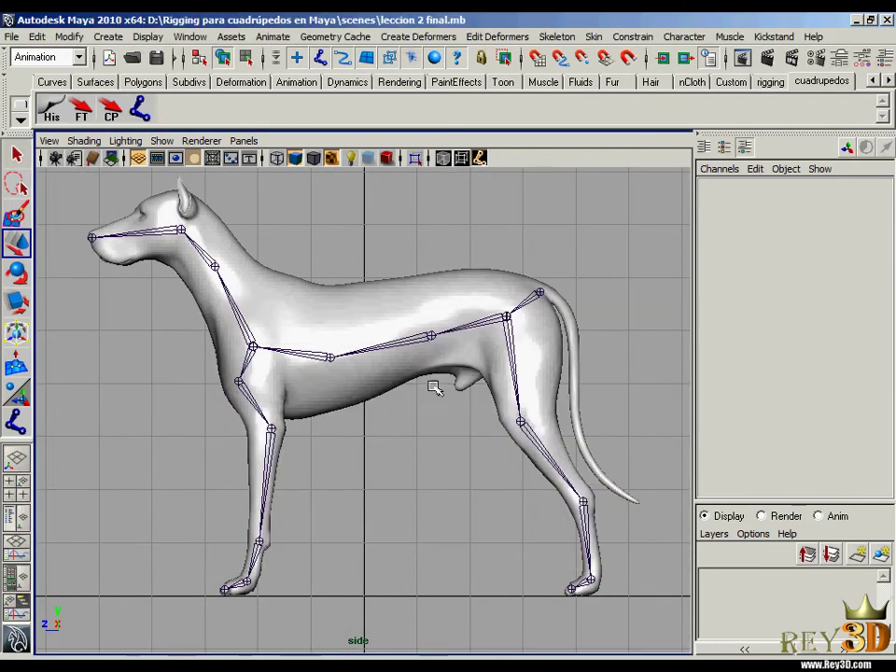
pyautogui.scroll(-2, 430, 385)
pyautogui.scroll(2, 444, 411)
pyautogui.scroll(-1, 446, 416)
pyautogui.scroll(1, 450, 414)
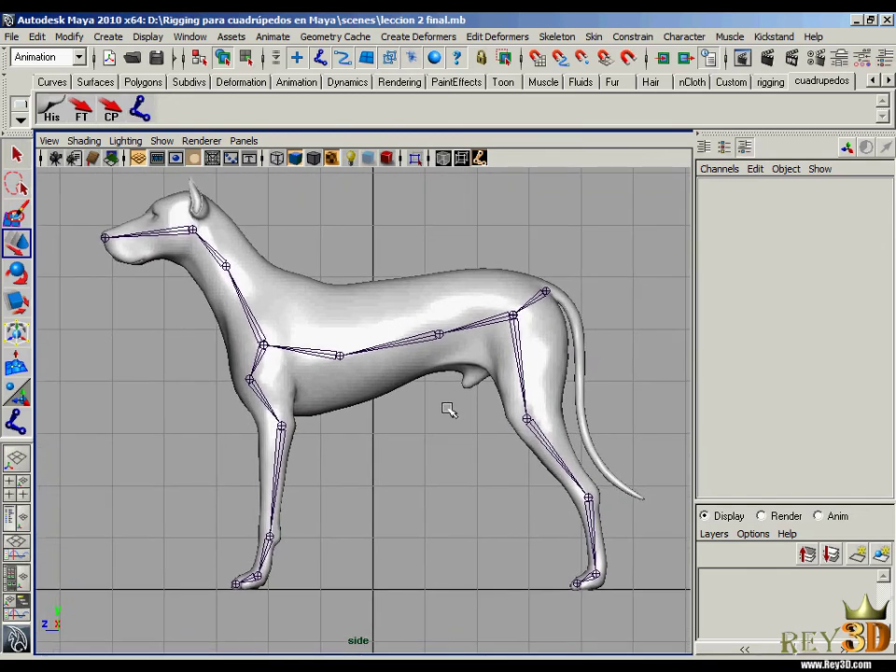
pyautogui.press('space')
pyautogui.moveTo(404, 406)
pyautogui.mouseDown()
pyautogui.moveTo(471, 394)
pyautogui.moveTo(535, 413)
pyautogui.moveTo(485, 395)
pyautogui.moveTo(461, 417)
pyautogui.mouseUp()
pyautogui.scroll(-2, 461, 418)
pyautogui.scroll(2, 513, 398)
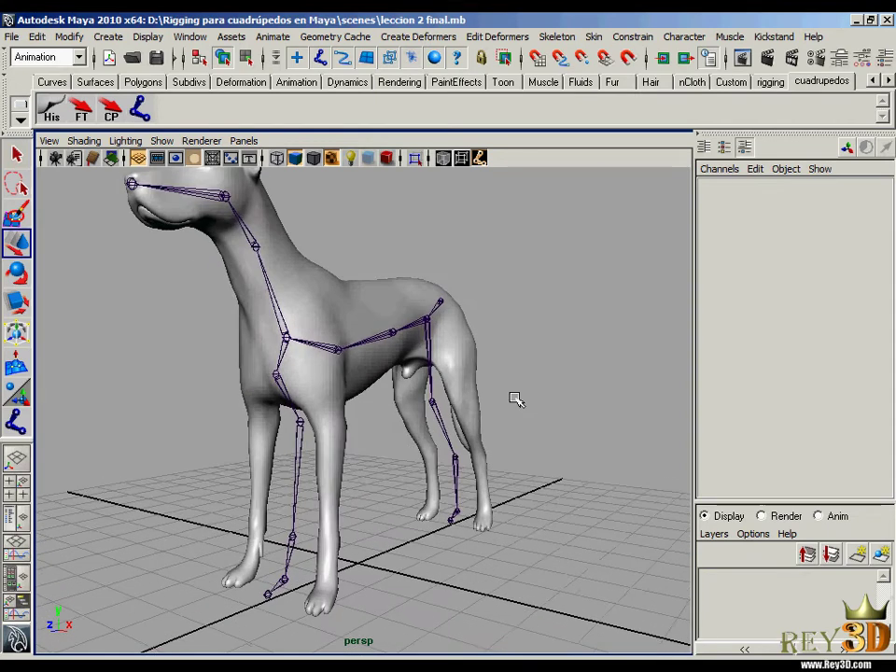
pyautogui.moveTo(513, 398)
pyautogui.keyDown('alt'); pyautogui.mouseDown()
pyautogui.moveTo(538, 398)
pyautogui.moveTo(480, 393)
pyautogui.moveTo(514, 401)
pyautogui.moveTo(499, 401)
pyautogui.mouseUp(); pyautogui.keyUp('alt')
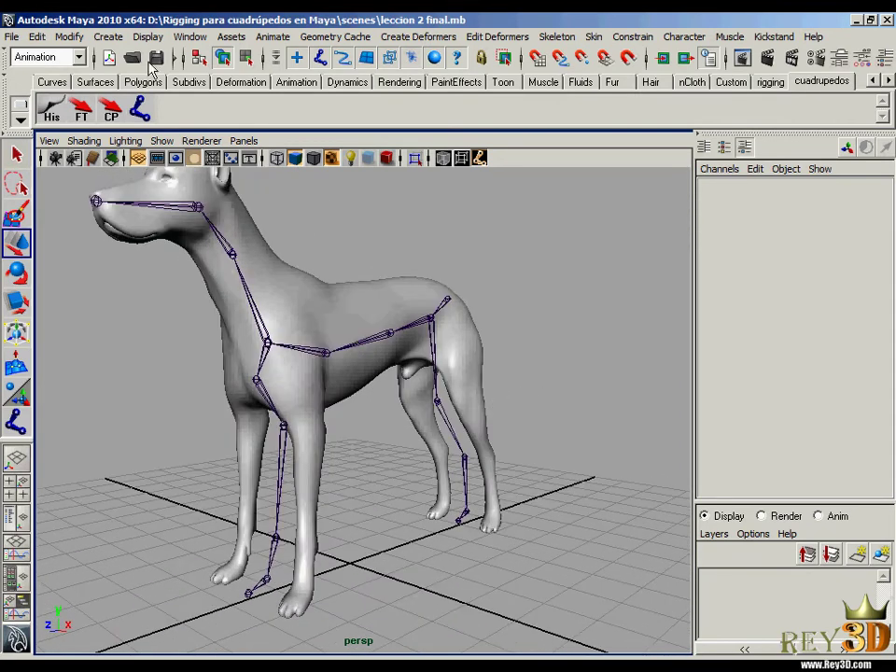
pyautogui.click(108, 37)
pyautogui.moveTo(144, 76)
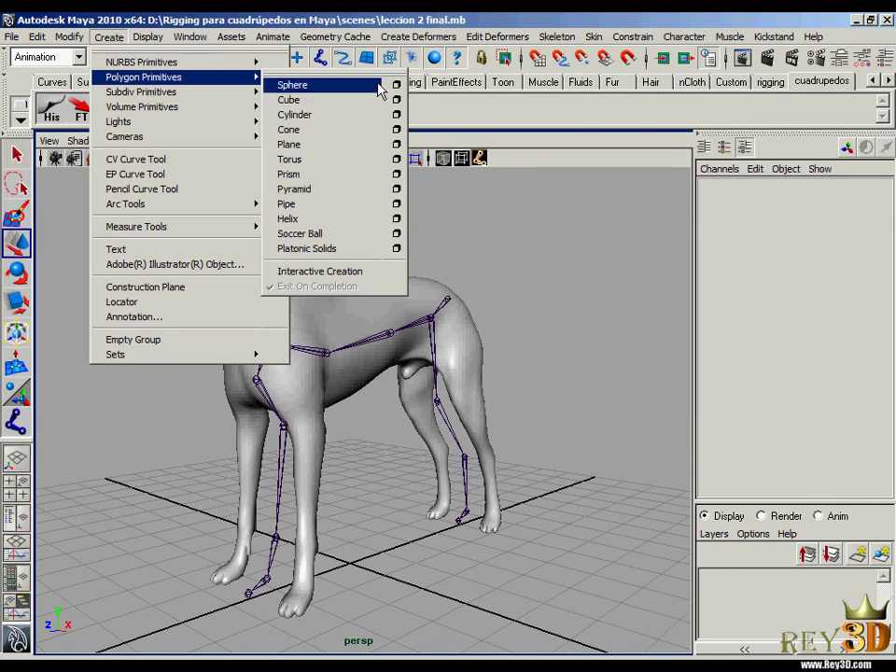
pyautogui.keyDown('alt'); pyautogui.moveTo(340, 236); pyautogui.dragTo(309, 56); pyautogui.keyUp('alt')
pyautogui.click(307, 37)
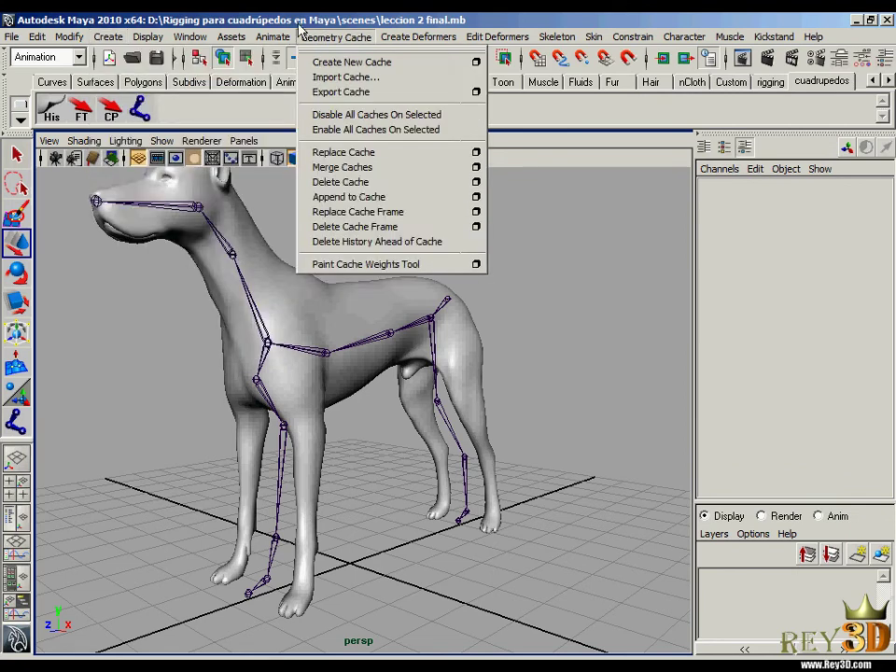
pyautogui.click(336, 483)
pyautogui.moveTo(336, 483)
pyautogui.keyDown('alt'); pyautogui.mouseDown()
pyautogui.moveTo(304, 449)
pyautogui.moveTo(353, 540)
pyautogui.moveTo(417, 495)
pyautogui.moveTo(484, 401)
pyautogui.moveTo(476, 424)
pyautogui.mouseUp(); pyautogui.keyUp('alt')
pyautogui.click(299, 439)
pyautogui.press('Up')
pyautogui.press('Up')
# - In front view, move the front-leg chain to Translate X 0.699 inside the left front leg
pyautogui.press('space')
pyautogui.scroll(3, 535, 514)
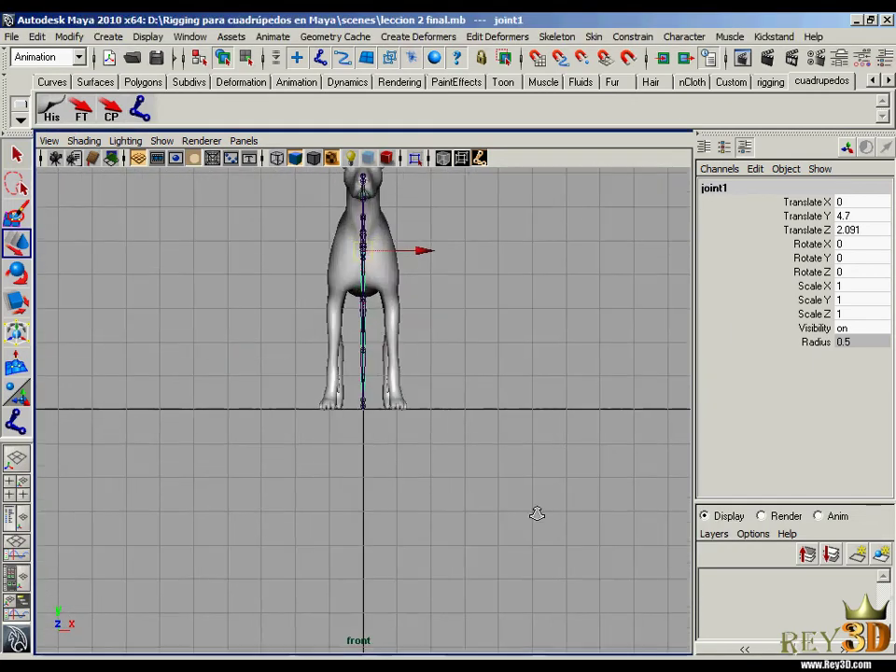
pyautogui.scroll(3, 280, 380)
pyautogui.scroll(5, 469, 414)
pyautogui.scroll(-2, 468, 414)
pyautogui.scroll(-1, 454, 399)
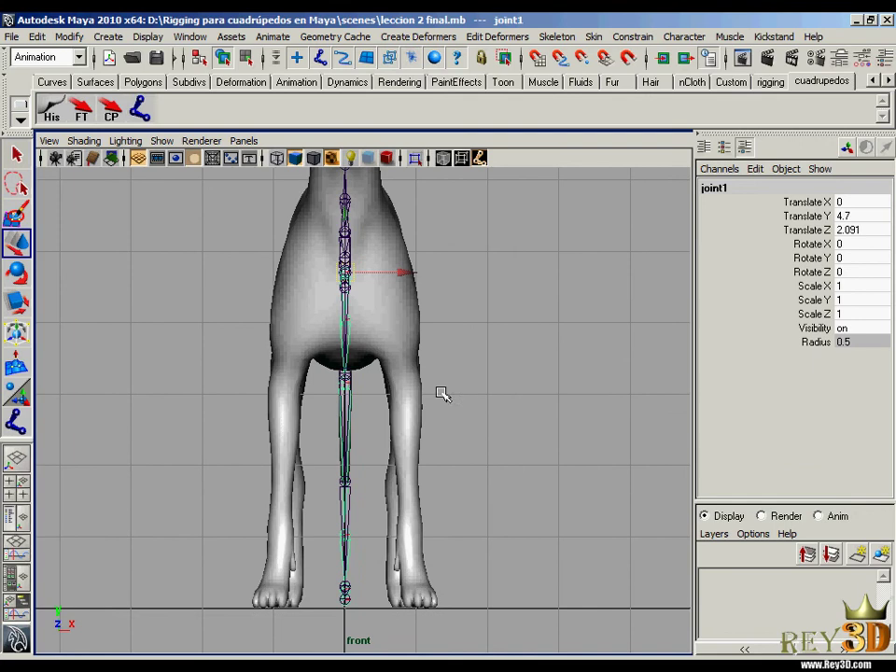
pyautogui.moveTo(395, 270)
pyautogui.mouseDown()
pyautogui.moveTo(474, 278)
pyautogui.moveTo(457, 274)
pyautogui.mouseUp()
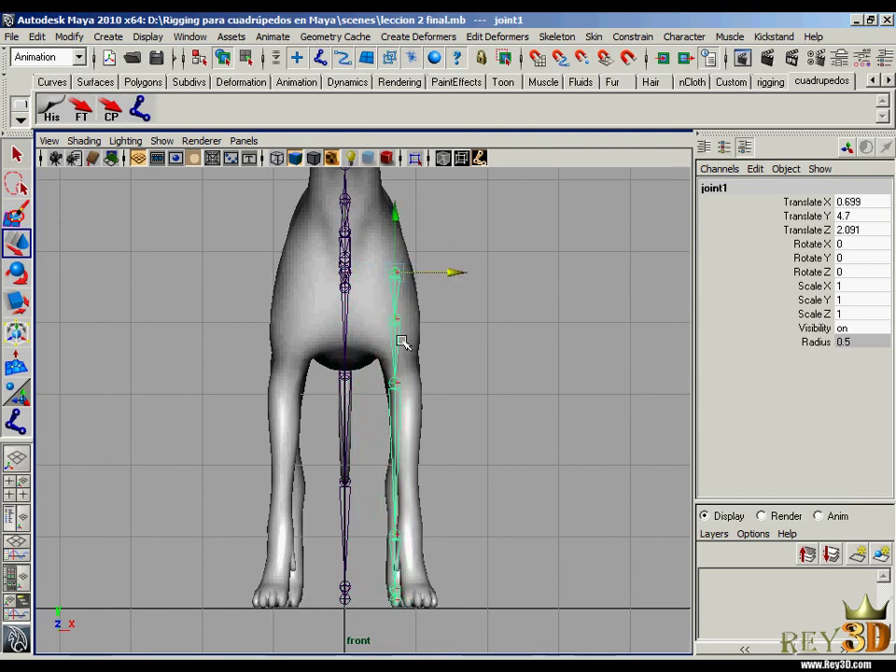
pyautogui.moveTo(466, 316)
pyautogui.keyDown('alt'); pyautogui.mouseDown(button='middle')
pyautogui.moveTo(446, 326)
pyautogui.moveTo(460, 286)
pyautogui.moveTo(452, 320)
pyautogui.moveTo(438, 326)
pyautogui.mouseUp(button='middle'); pyautogui.keyUp('alt')
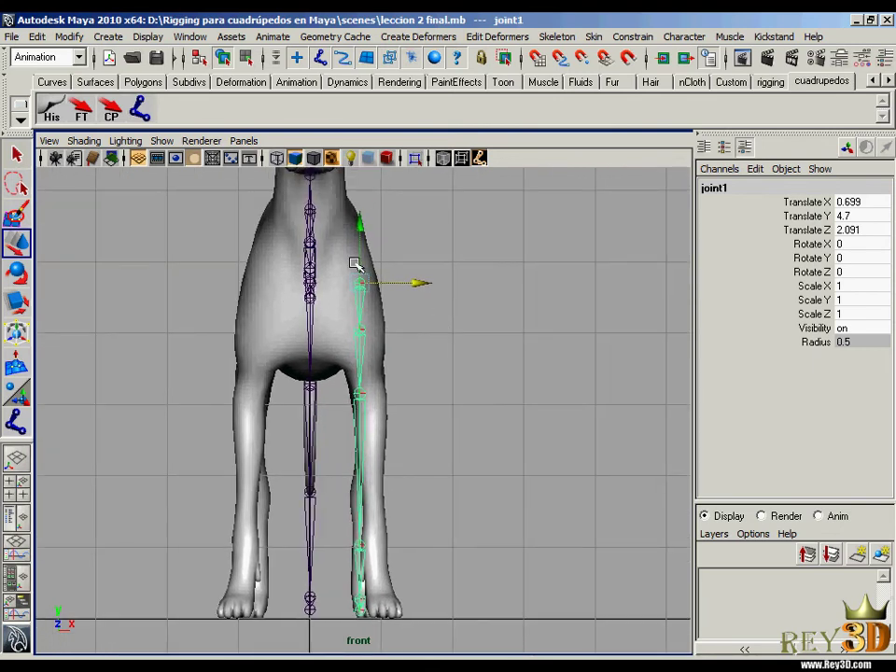
# - Tilt the chain about Z roughly 3.9 to follow the leg, then freeze its rotation to zero
pyautogui.click(69, 37)
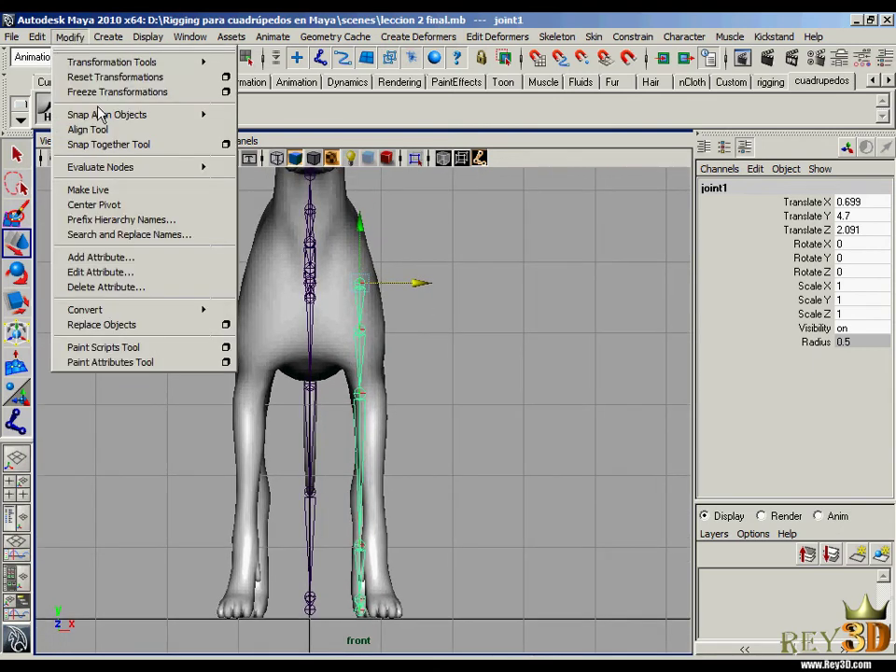
pyautogui.click(225, 92)
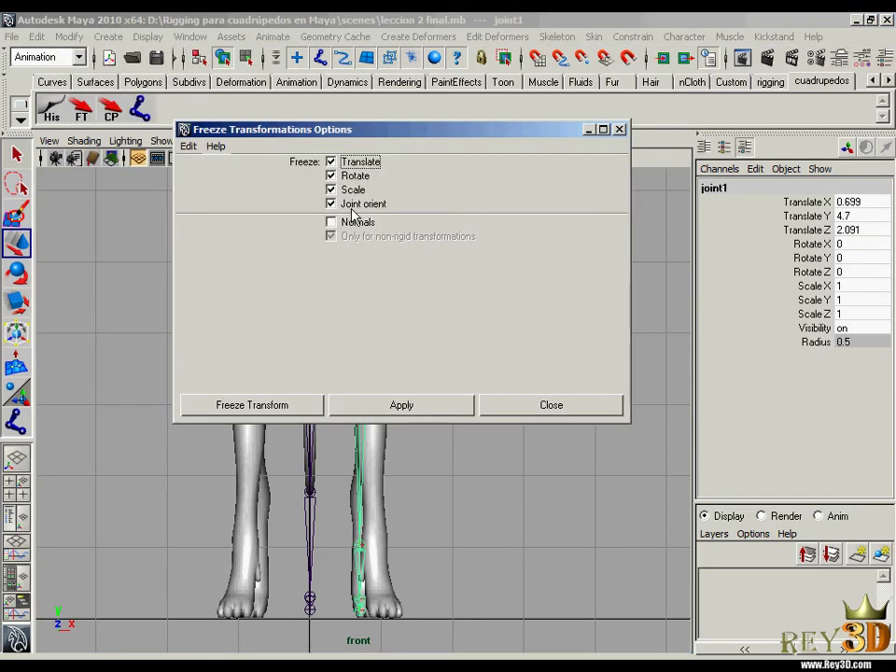
pyautogui.click(619, 131)
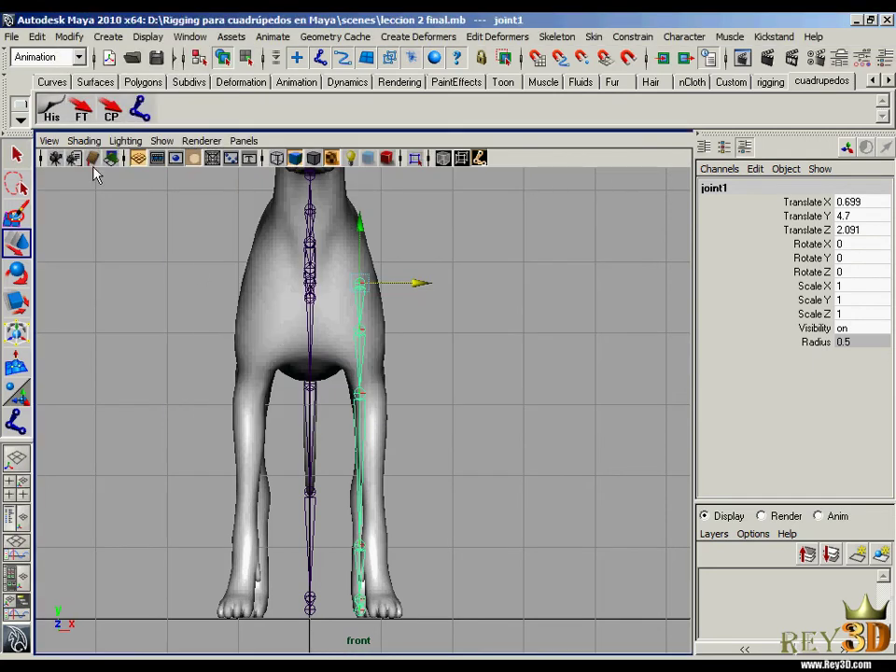
pyautogui.keyDown('alt'); pyautogui.moveTo(364, 353); pyautogui.dragTo(355, 351, button='middle'); pyautogui.keyUp('alt')
pyautogui.press('e')
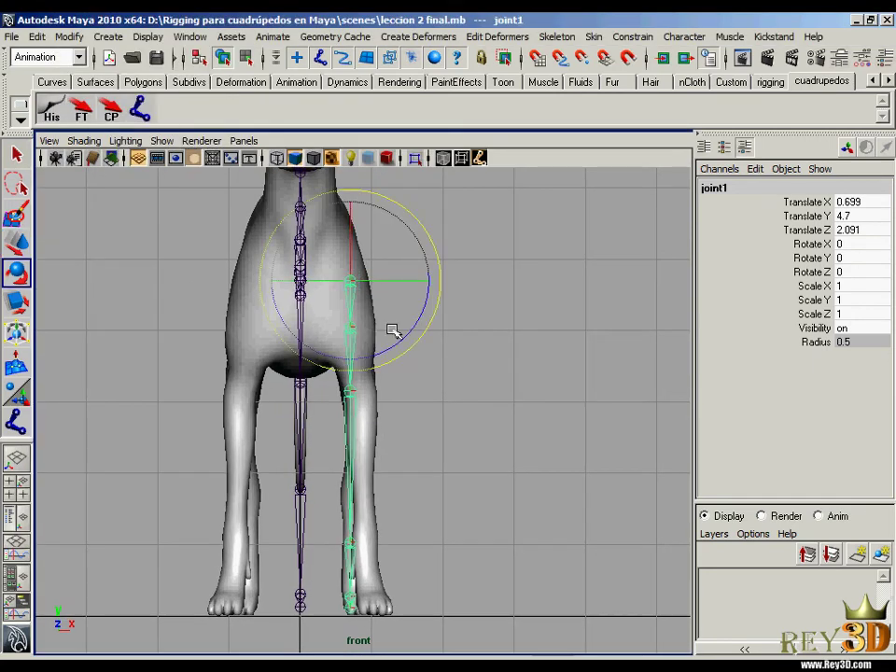
pyautogui.moveTo(411, 330); pyautogui.dragTo(416, 326)
pyautogui.press('w')
pyautogui.moveTo(456, 367)
pyautogui.keyDown('alt'); pyautogui.mouseDown(button='middle')
pyautogui.moveTo(467, 369)
pyautogui.moveTo(452, 366)
pyautogui.mouseUp(button='middle'); pyautogui.keyUp('alt')
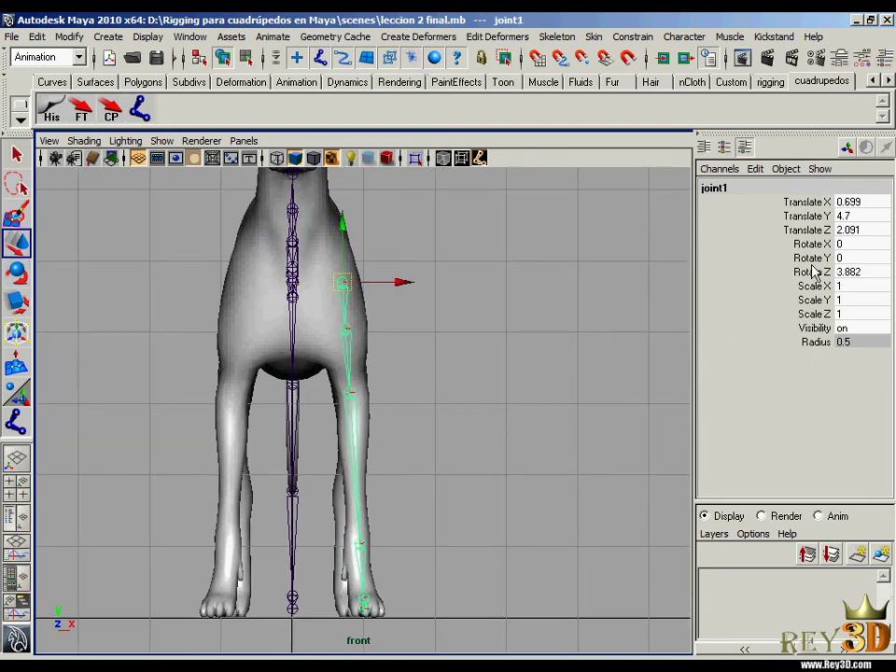
pyautogui.click(82, 111)
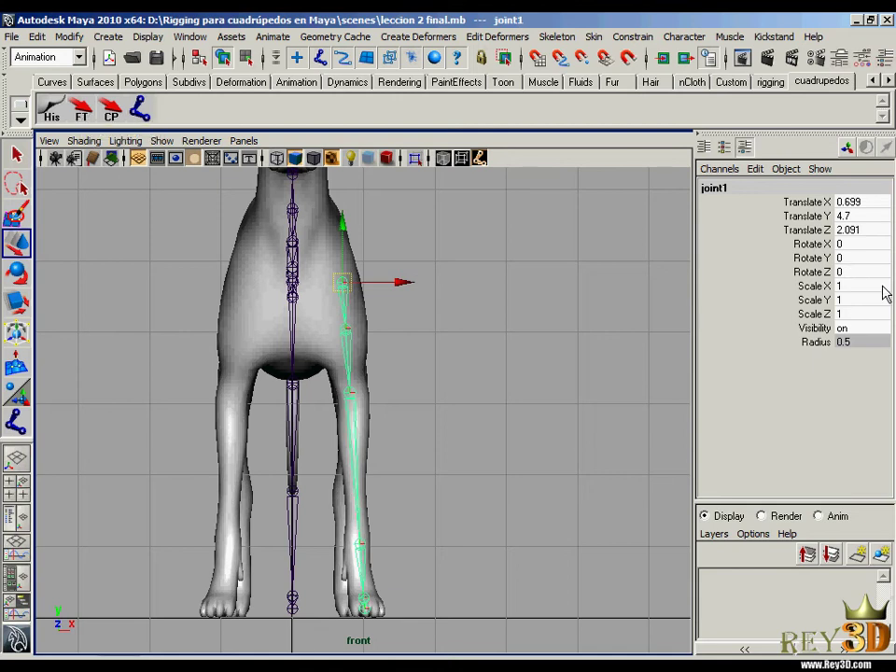
pyautogui.press('Down')
pyautogui.press('Down')
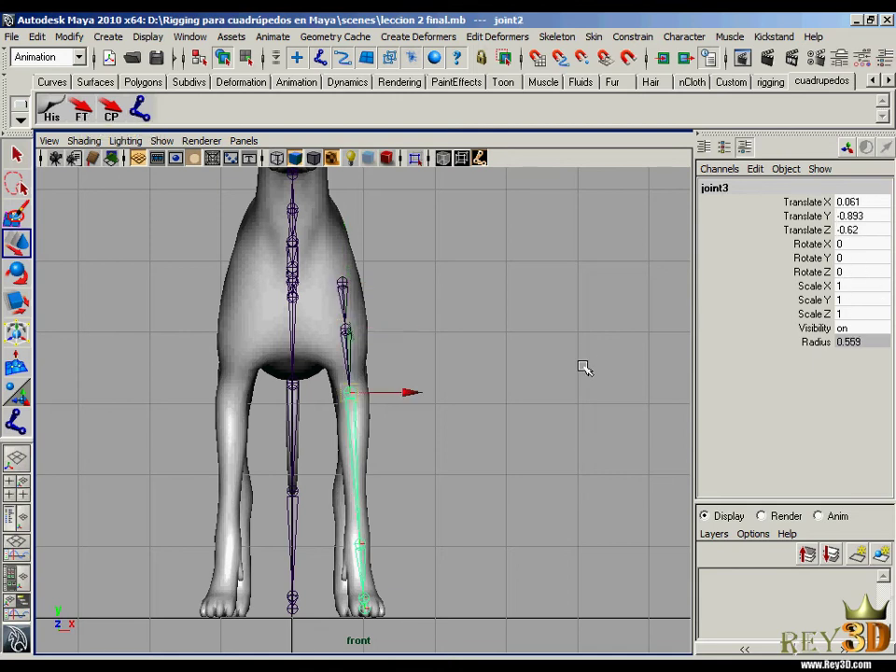
pyautogui.press('Down')
pyautogui.press('Down')
pyautogui.press('Down')
pyautogui.press('Up')
pyautogui.press('Up')
pyautogui.press('Up')
pyautogui.press('Up')
pyautogui.press('Up')
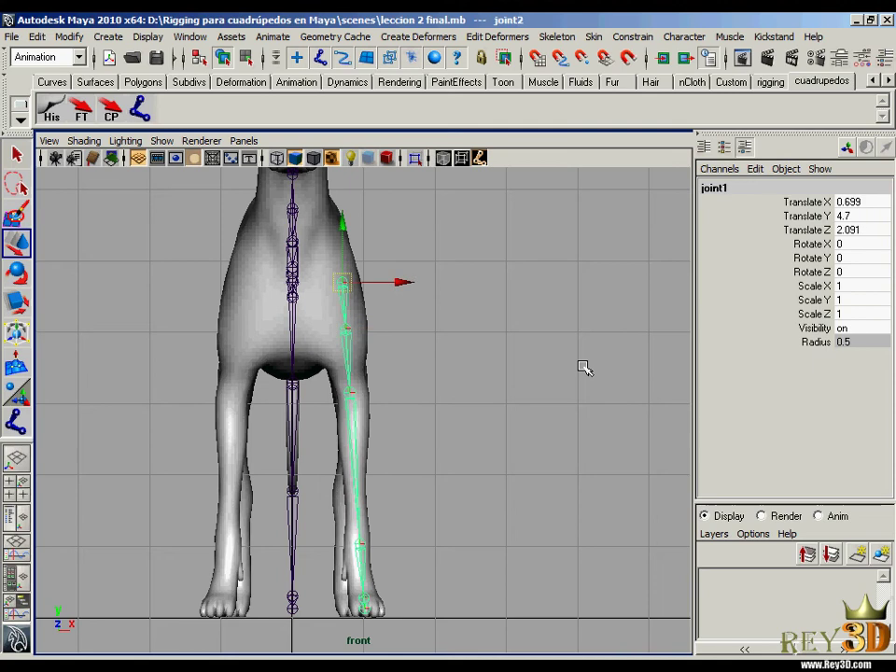
# - In perspective view, select the rear-leg chain and orbit around the whole dog
pyautogui.press('space')
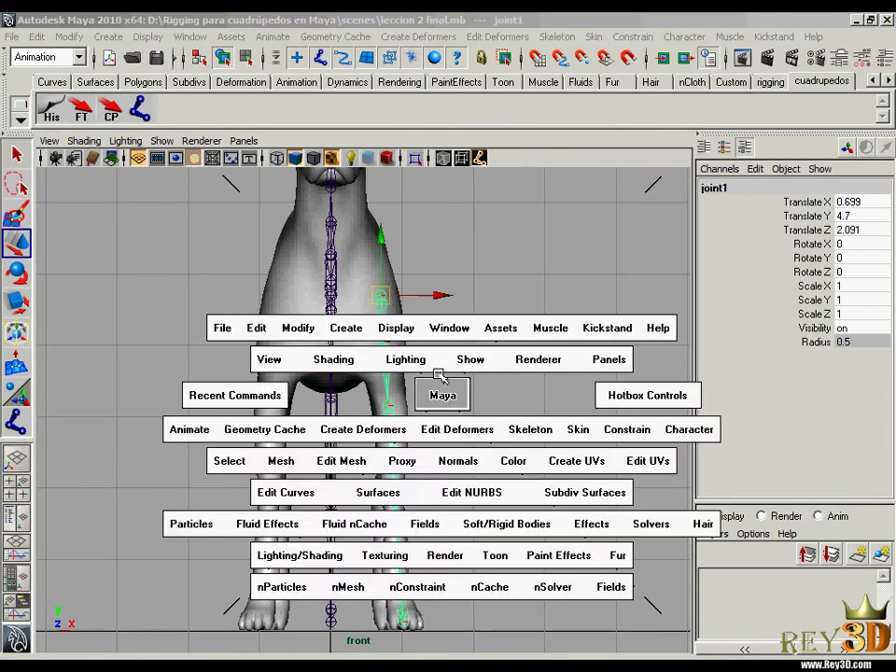
pyautogui.moveTo(436, 394)
pyautogui.mouseDown()
pyautogui.moveTo(503, 380)
pyautogui.moveTo(554, 420)
pyautogui.mouseUp()
pyautogui.moveTo(555, 420)
pyautogui.keyDown('alt'); pyautogui.mouseDown(button='right')
pyautogui.moveTo(426, 473)
pyautogui.moveTo(410, 373)
pyautogui.mouseUp(button='right'); pyautogui.keyUp('alt')
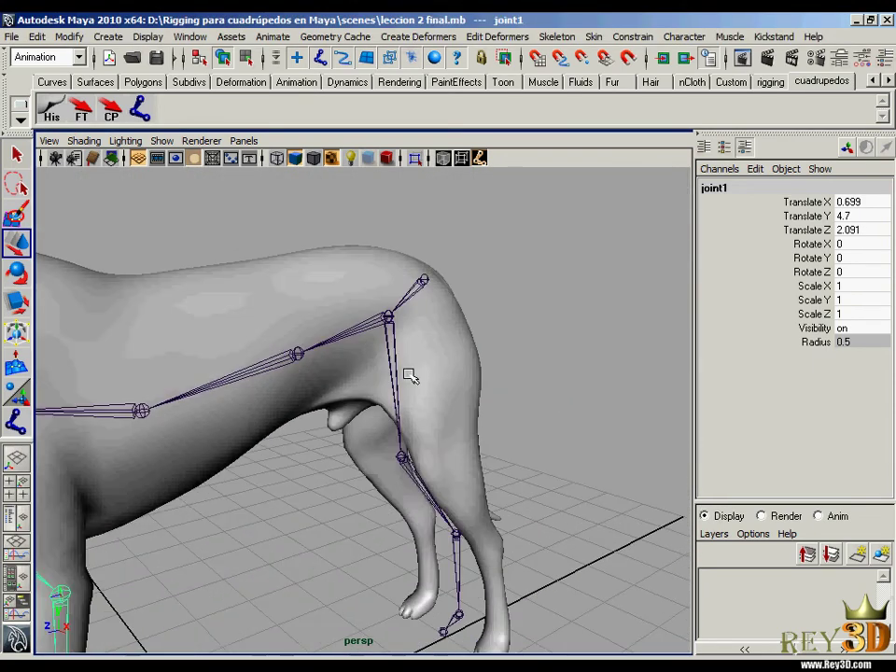
pyautogui.click(408, 374)
pyautogui.keyDown('alt'); pyautogui.moveTo(426, 402); pyautogui.dragTo(491, 418); pyautogui.keyUp('alt')
pyautogui.keyDown('alt'); pyautogui.moveTo(490, 418); pyautogui.dragTo(448, 405, button='right'); pyautogui.keyUp('alt')
pyautogui.moveTo(448, 406)
pyautogui.keyDown('alt'); pyautogui.mouseDown()
pyautogui.moveTo(516, 366)
pyautogui.moveTo(456, 375)
pyautogui.mouseUp(); pyautogui.keyUp('alt')
# - Enlarge the dog in front view and open View > Predefined Bookmarks
pyautogui.press('space')
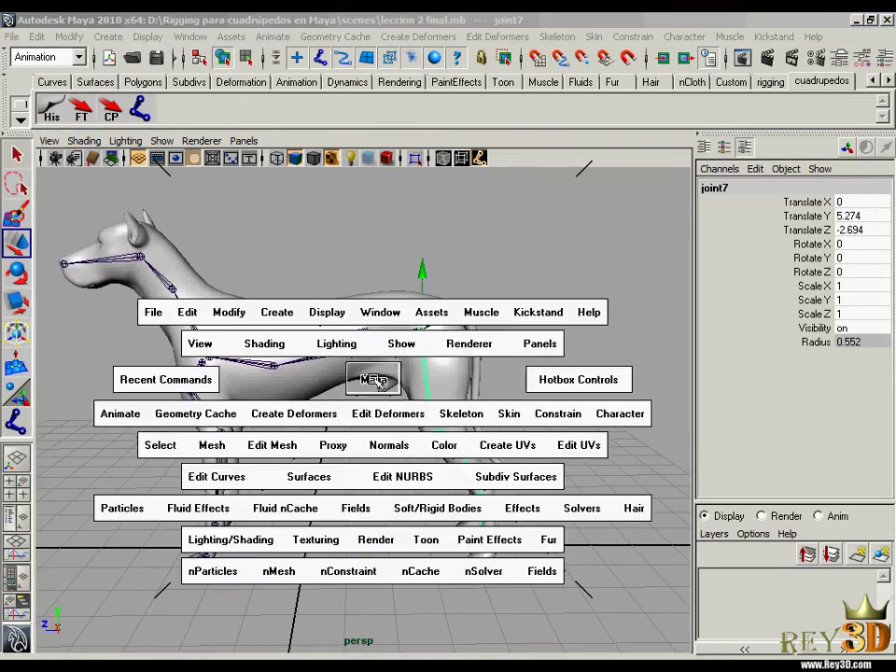
pyautogui.moveTo(374, 377); pyautogui.dragTo(490, 420)
pyautogui.moveTo(421, 402)
pyautogui.keyDown('alt'); pyautogui.mouseDown(button='right')
pyautogui.moveTo(314, 376)
pyautogui.moveTo(416, 408)
pyautogui.mouseUp(button='right'); pyautogui.keyUp('alt')
pyautogui.keyDown('alt'); pyautogui.moveTo(416, 408); pyautogui.dragTo(402, 308, button='middle'); pyautogui.keyUp('alt')
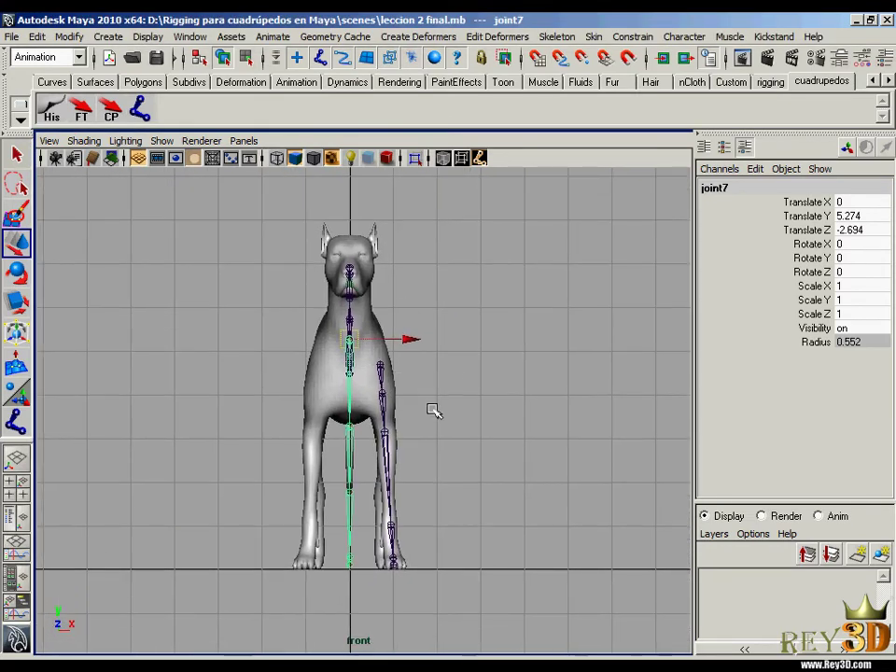
pyautogui.keyDown('alt'); pyautogui.moveTo(431, 409); pyautogui.dragTo(420, 420, button='middle'); pyautogui.keyUp('alt')
pyautogui.keyDown('alt'); pyautogui.moveTo(420, 451); pyautogui.dragTo(476, 463, button='right'); pyautogui.keyUp('alt')
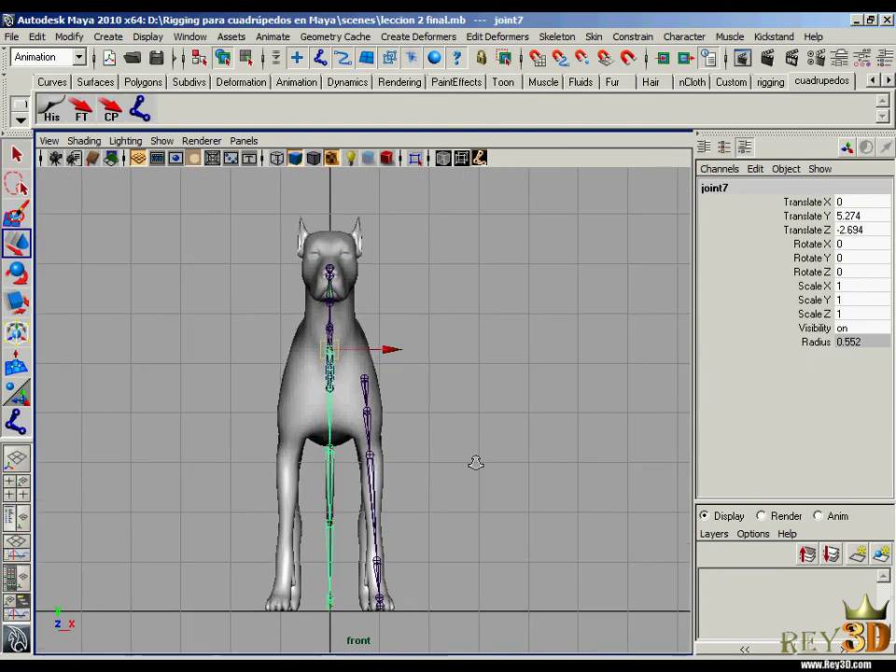
pyautogui.click(49, 141)
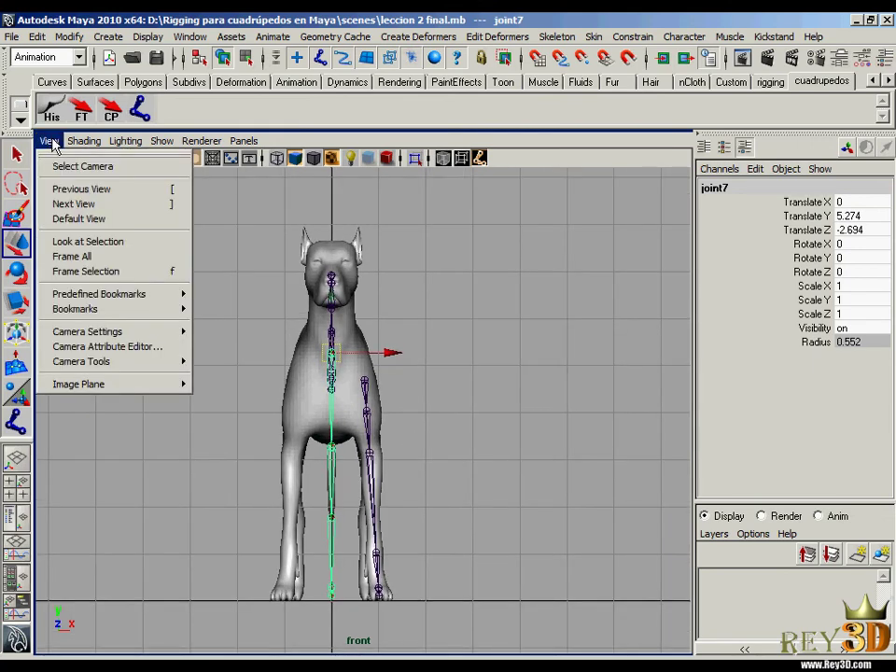
pyautogui.moveTo(99, 294)
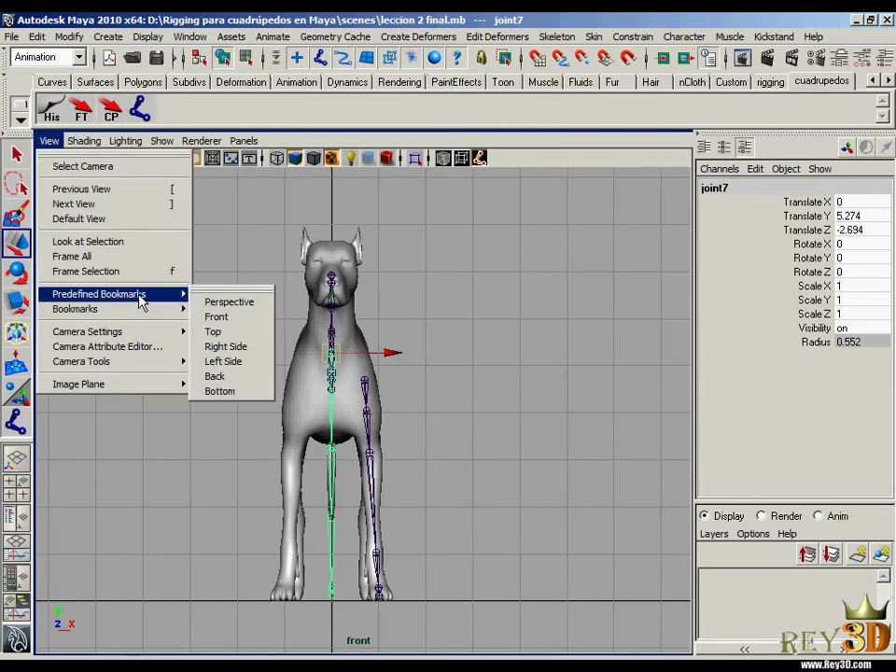
# - In Back view, shift joint7's chain sideways into the dog's hind leg
pyautogui.click(215, 376)
pyautogui.scroll(5, 561, 524)
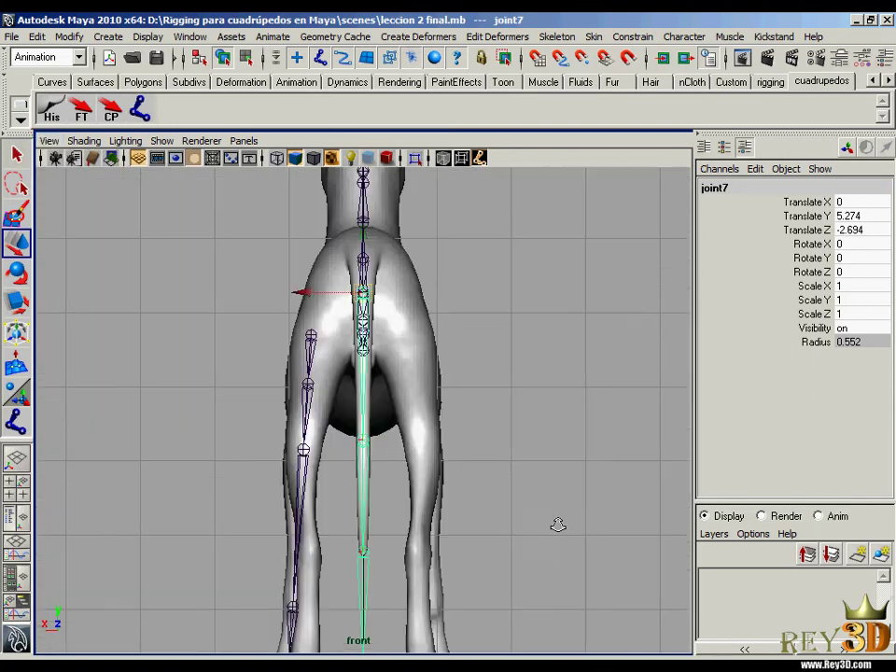
pyautogui.scroll(2, 491, 423)
pyautogui.scroll(-5, 491, 424)
pyautogui.moveTo(309, 300); pyautogui.dragTo(278, 300)
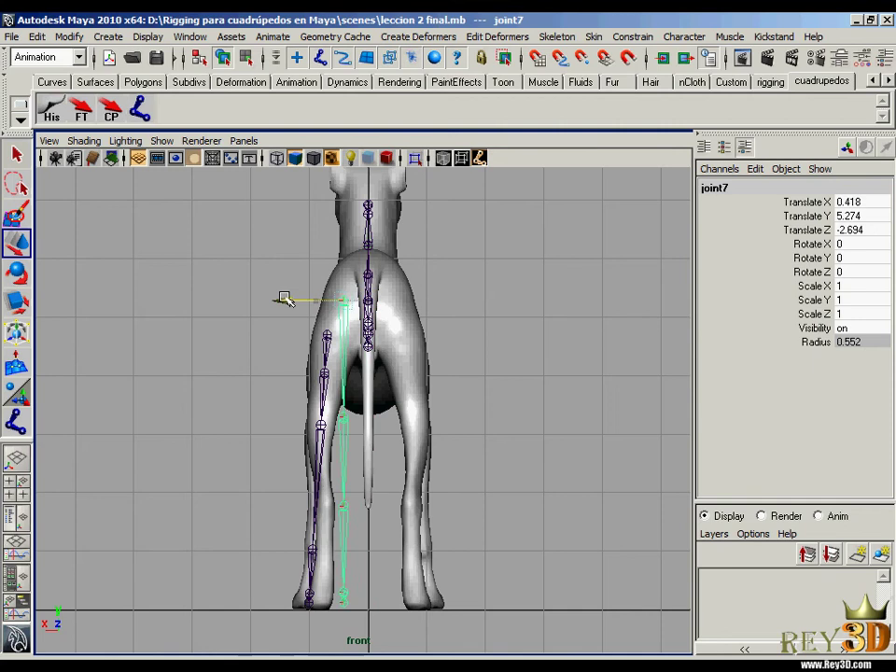
pyautogui.scroll(1, 278, 299)
pyautogui.scroll(1, 280, 290)
pyautogui.scroll(1, 336, 280)
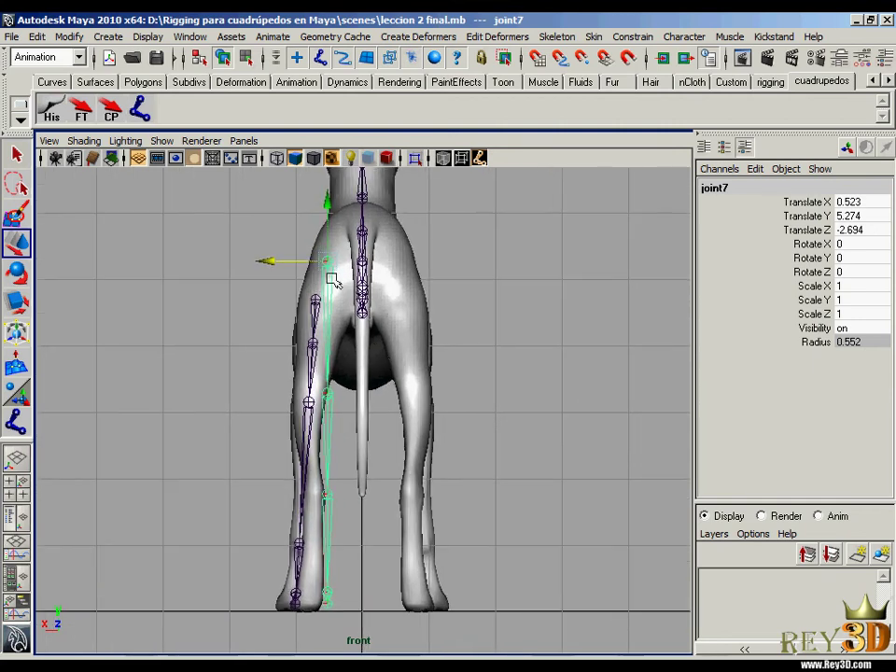
pyautogui.keyDown('alt'); pyautogui.moveTo(360, 423); pyautogui.dragTo(360, 420, button='middle'); pyautogui.keyUp('alt')
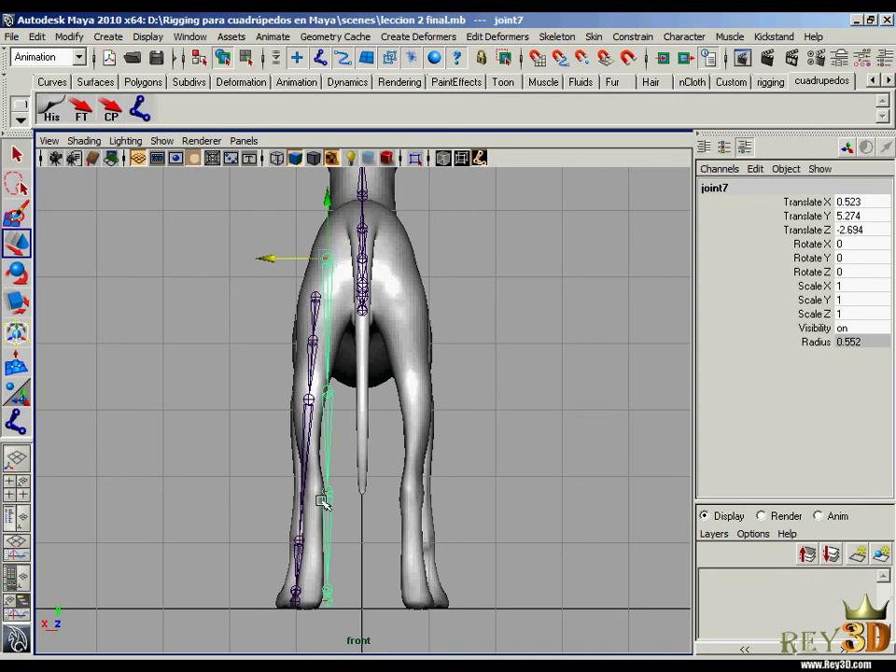
# - Tilt and reposition the hind-leg chain to sit inside the rear leg at Translate X 0.523
pyautogui.press('e')
pyautogui.moveTo(396, 296); pyautogui.dragTo(395, 302)
pyautogui.press('w')
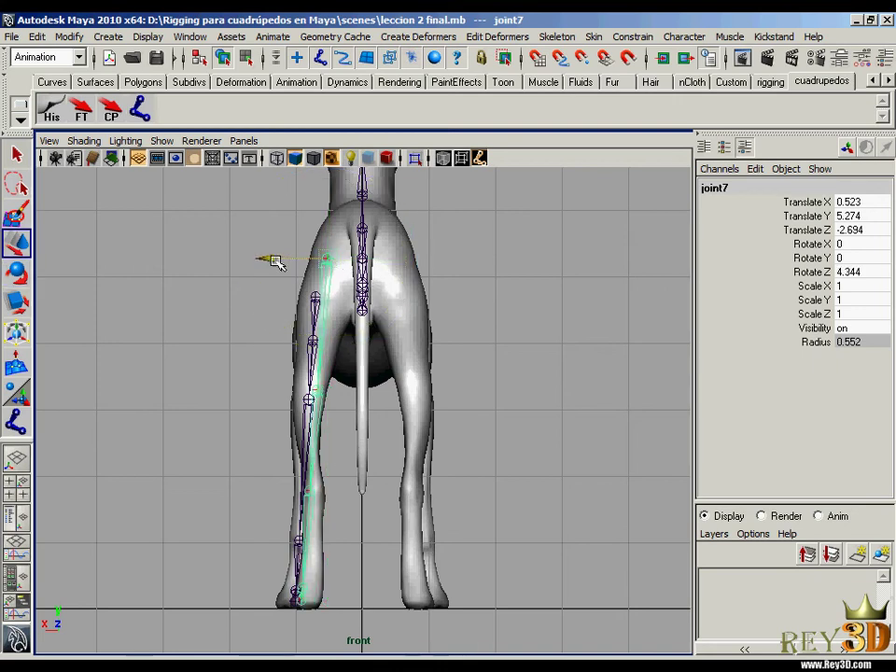
pyautogui.moveTo(271, 258); pyautogui.dragTo(278, 263)
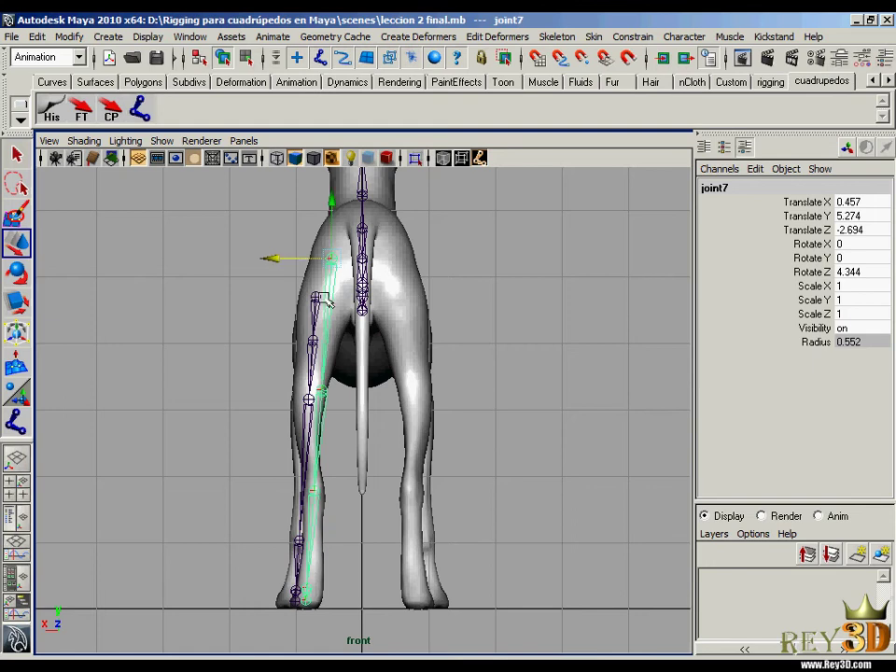
pyautogui.press('e')
pyautogui.moveTo(400, 295); pyautogui.dragTo(402, 292)
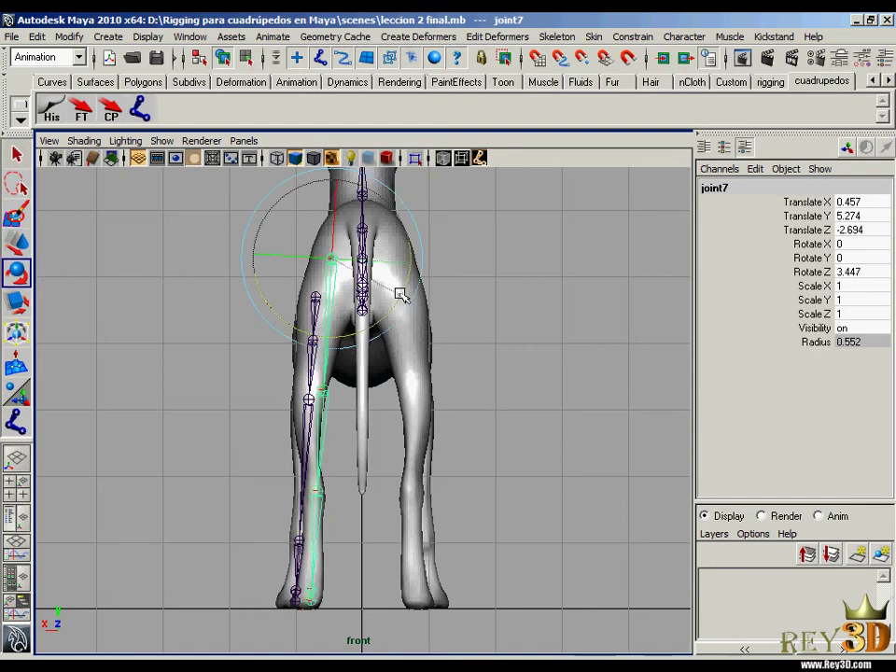
pyautogui.press('w')
pyautogui.moveTo(274, 257); pyautogui.dragTo(268, 257)
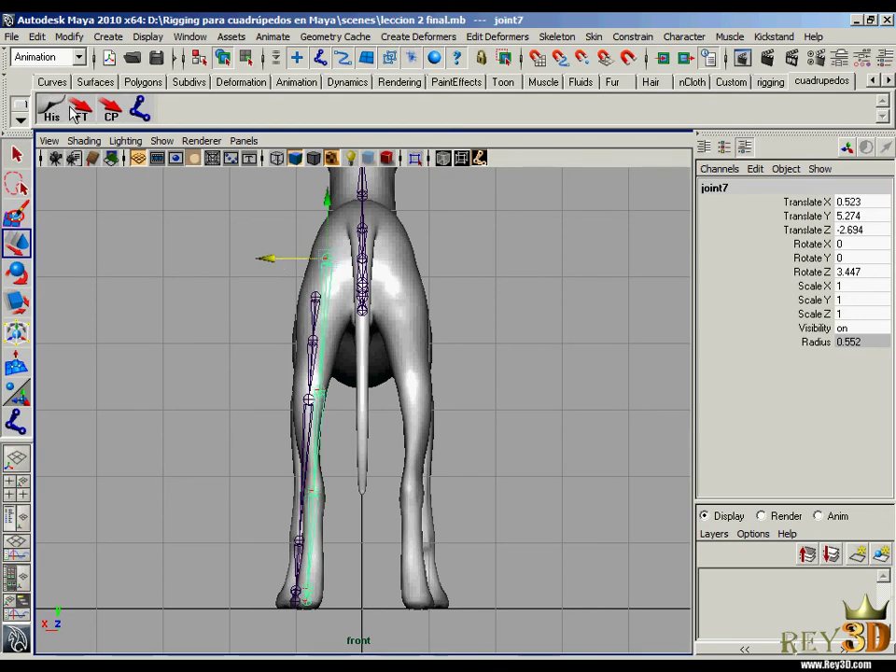
# - Set joint7's Rotate Z to 0, switch to perspective view and deselect
pyautogui.doubleClick(857, 272)
pyautogui.write('0')
pyautogui.press('Return')
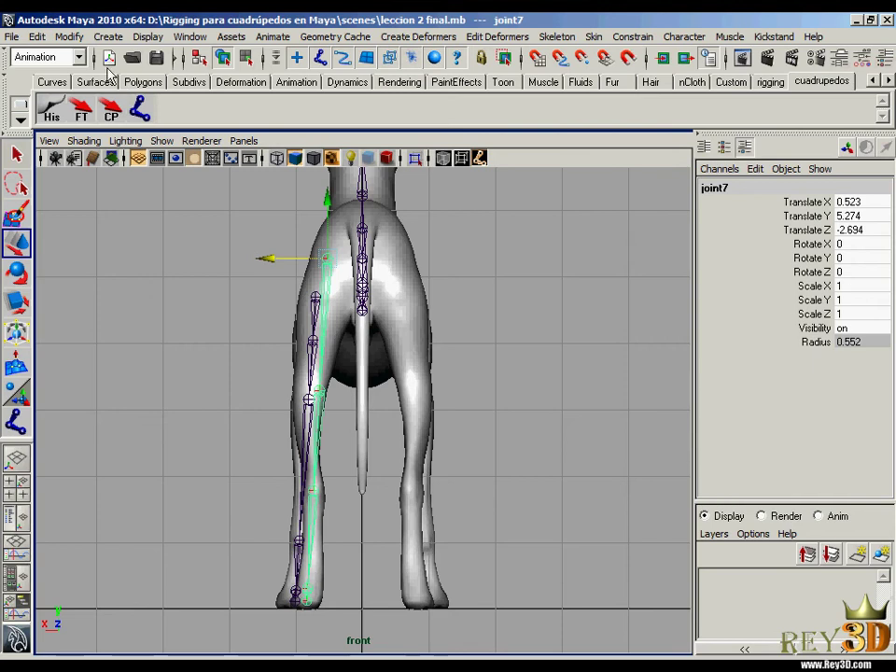
pyautogui.press('space')
pyautogui.moveTo(498, 367)
pyautogui.mouseDown()
pyautogui.moveTo(439, 373)
pyautogui.moveTo(596, 331)
pyautogui.moveTo(554, 430)
pyautogui.moveTo(529, 424)
pyautogui.moveTo(410, 442)
pyautogui.moveTo(538, 447)
pyautogui.moveTo(448, 433)
pyautogui.moveTo(568, 428)
pyautogui.moveTo(469, 441)
pyautogui.moveTo(528, 436)
pyautogui.mouseUp()
pyautogui.click(595, 332)
# - Orbit to a three-quarter perspective of the dog, selecting the front joint and perro_base mesh
pyautogui.scroll(3, 528, 436)
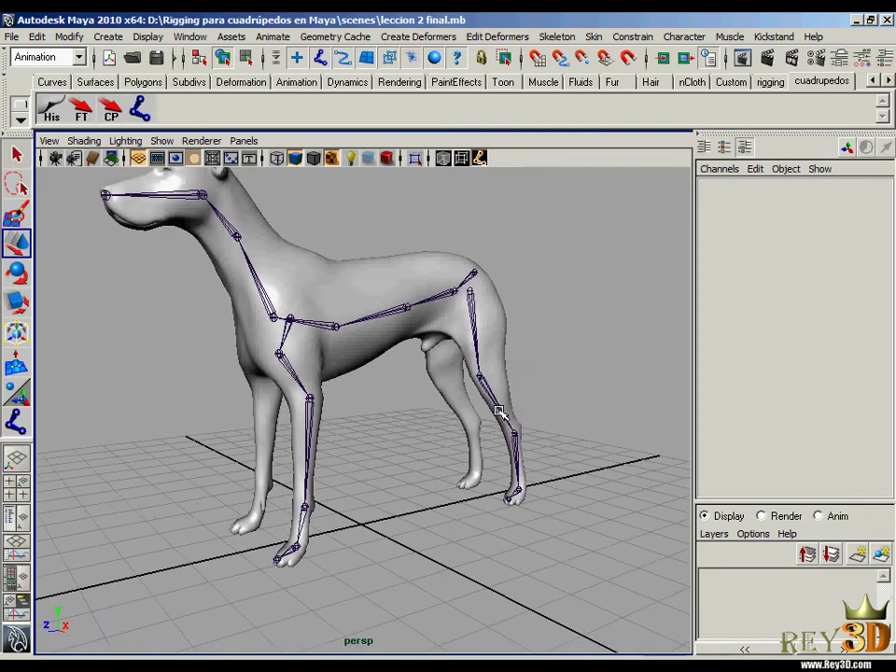
pyautogui.scroll(2, 387, 419)
pyautogui.scroll(-2, 264, 310)
pyautogui.click(253, 304)
pyautogui.moveTo(254, 305)
pyautogui.keyDown('alt'); pyautogui.mouseDown()
pyautogui.moveTo(340, 330)
pyautogui.moveTo(289, 328)
pyautogui.mouseUp(); pyautogui.keyUp('alt')
pyautogui.click(291, 326)
pyautogui.scroll(-2, 434, 426)
pyautogui.moveTo(434, 426)
pyautogui.keyDown('alt'); pyautogui.mouseDown()
pyautogui.moveTo(366, 410)
pyautogui.moveTo(357, 339)
pyautogui.mouseUp(); pyautogui.keyUp('alt')
pyautogui.scroll(1, 366, 436)
pyautogui.click(357, 339)
# - Clear the selection, orbit closer, and select the front leg's top joint, joint1
pyautogui.scroll(1, 358, 339)
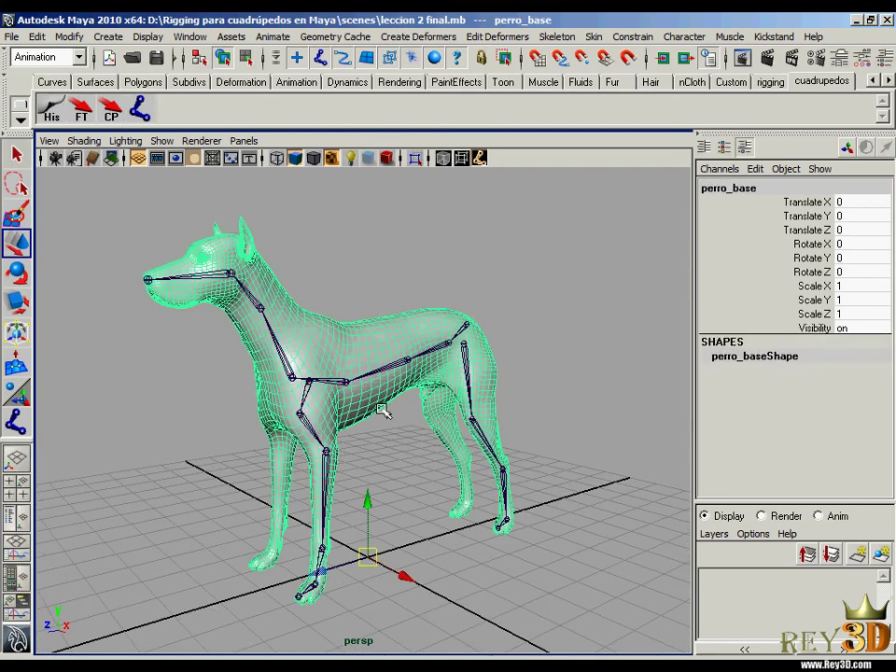
pyautogui.moveTo(414, 436)
pyautogui.keyDown('alt'); pyautogui.mouseDown()
pyautogui.moveTo(422, 426)
pyautogui.moveTo(401, 425)
pyautogui.mouseUp(); pyautogui.keyUp('alt')
pyautogui.click(368, 236)
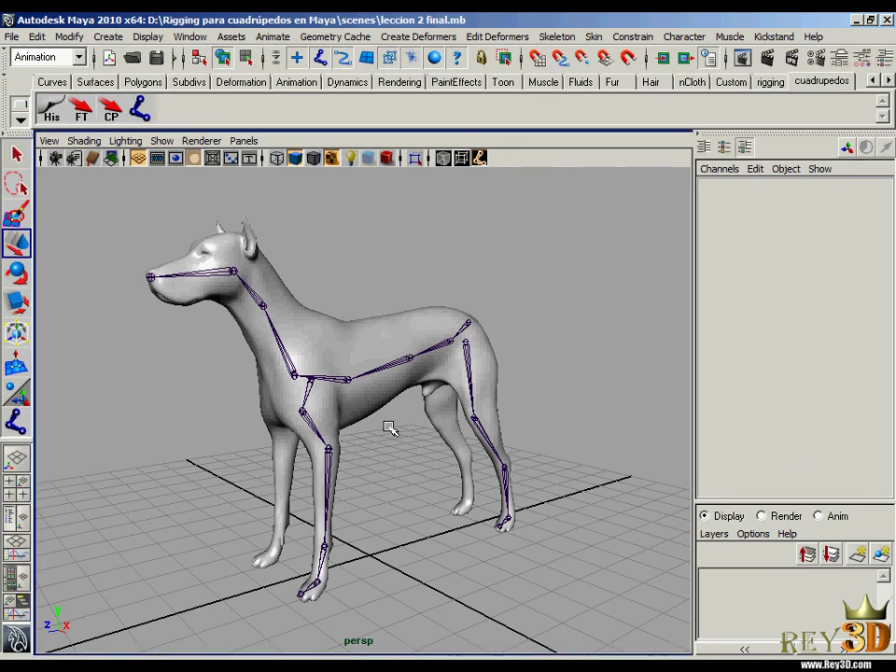
pyautogui.moveTo(386, 425)
pyautogui.keyDown('alt'); pyautogui.mouseDown()
pyautogui.moveTo(406, 370)
pyautogui.moveTo(436, 394)
pyautogui.moveTo(336, 363)
pyautogui.moveTo(374, 355)
pyautogui.mouseUp(); pyautogui.keyUp('alt')
pyautogui.click(327, 360)
# - Rename joint1 to izq_union_del and joint2 to izq_hombro_del
pyautogui.click(756, 191)
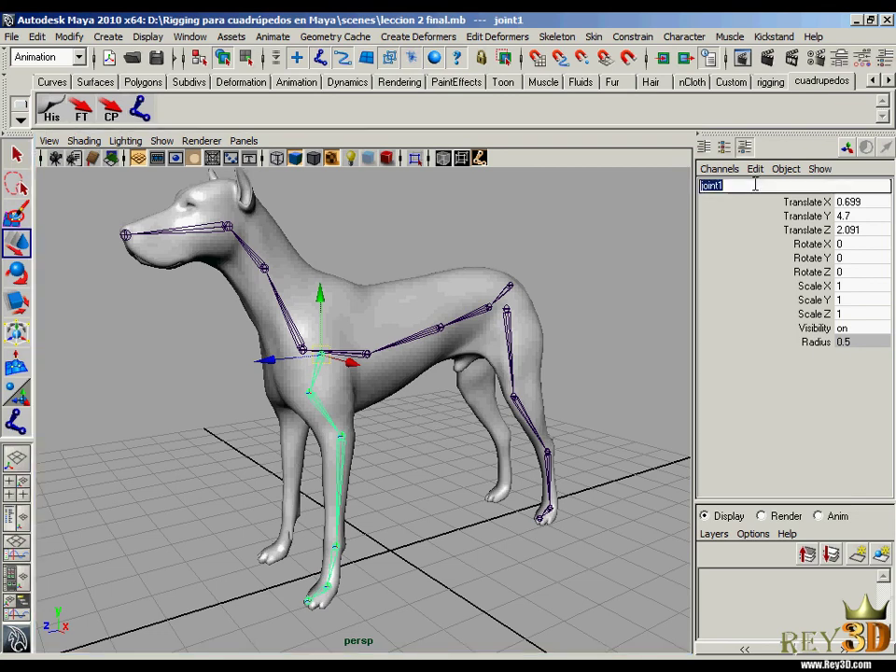
pyautogui.write('izq union del')
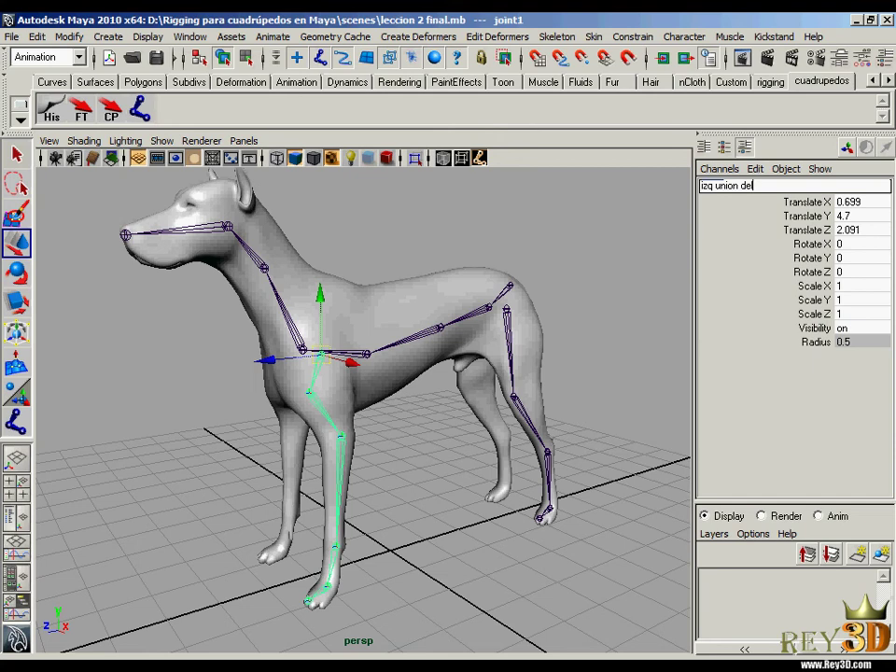
pyautogui.click(725, 189)
pyautogui.press('Return')
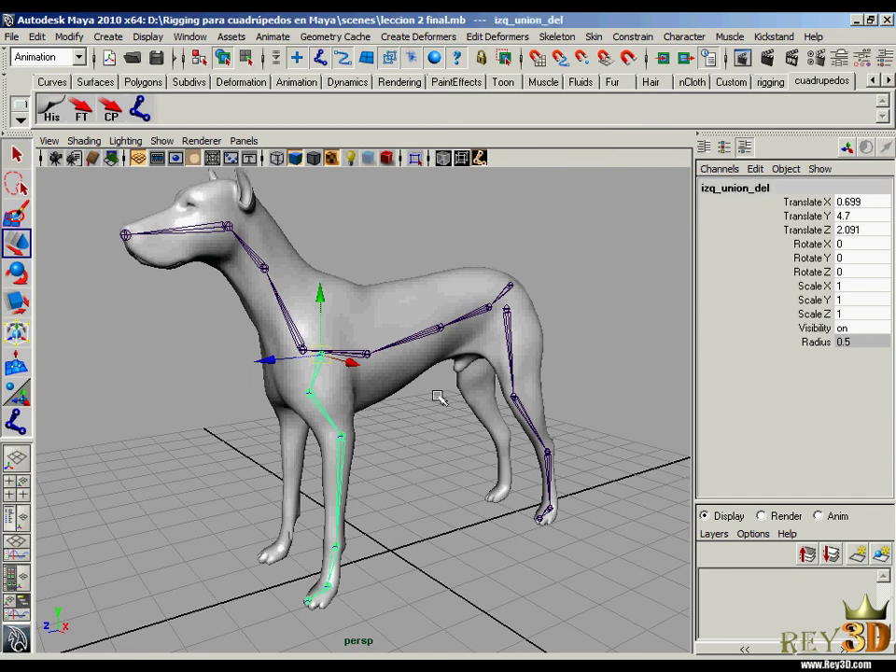
pyautogui.moveTo(436, 388)
pyautogui.keyDown('alt'); pyautogui.mouseDown()
pyautogui.moveTo(452, 394)
pyautogui.moveTo(466, 380)
pyautogui.mouseUp(); pyautogui.keyUp('alt')
pyautogui.press('Down')
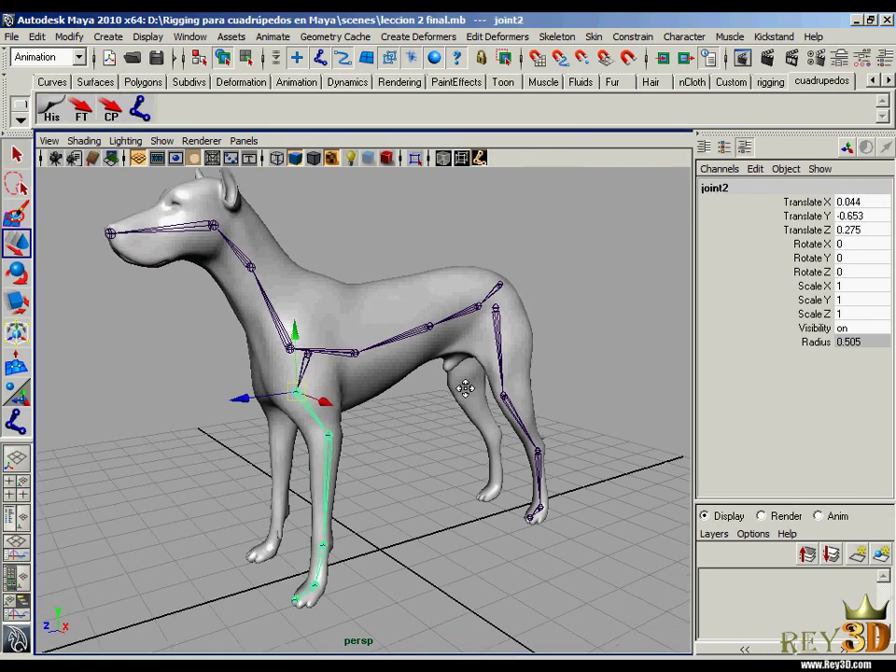
pyautogui.click(748, 187)
pyautogui.write('izq ho')
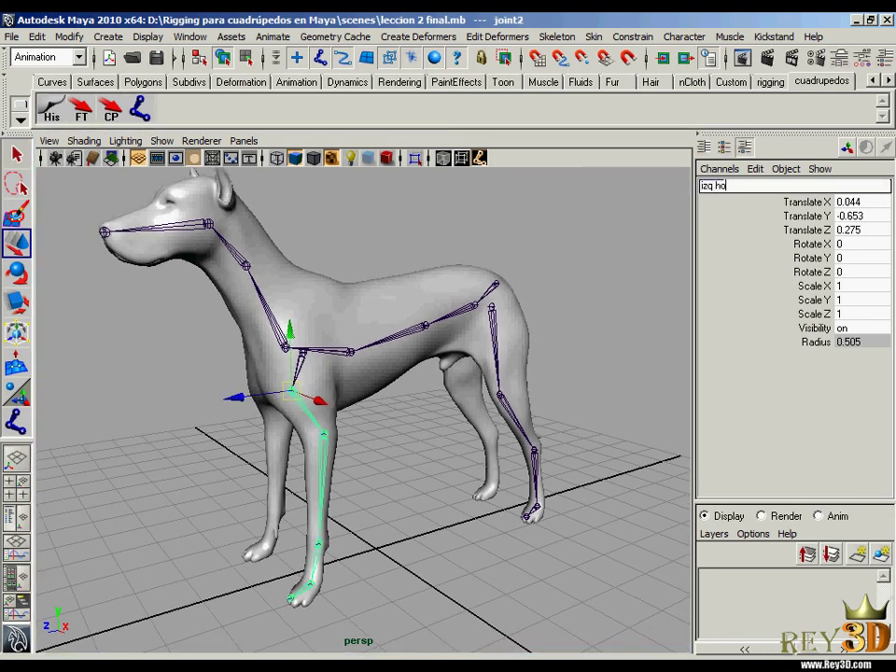
pyautogui.write('mbro del')
pyautogui.press('Return')
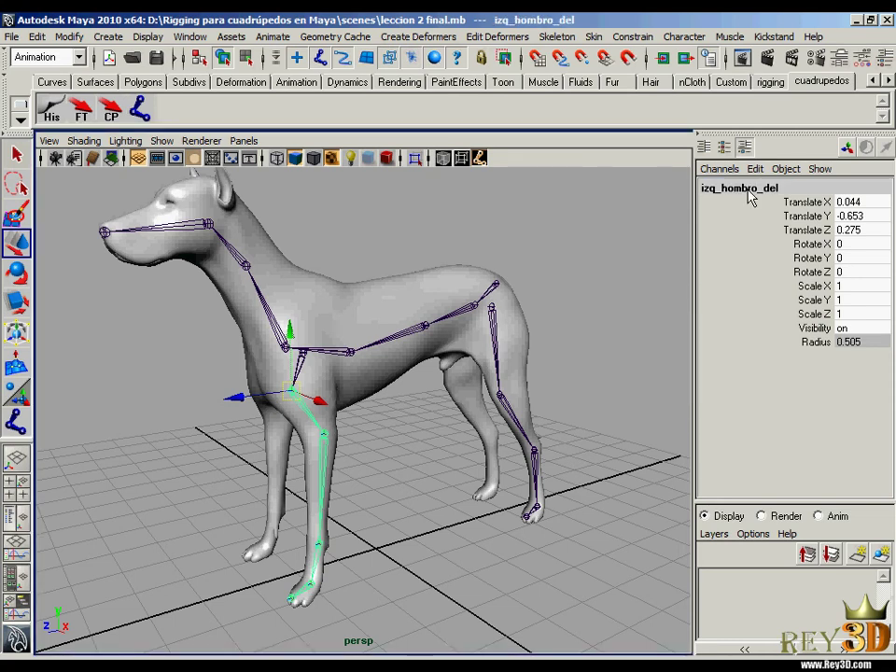
# - Rename joint3 to izq_codo_del and joint4 to izq_tobillo_del
pyautogui.press('Down')
pyautogui.click(750, 188)
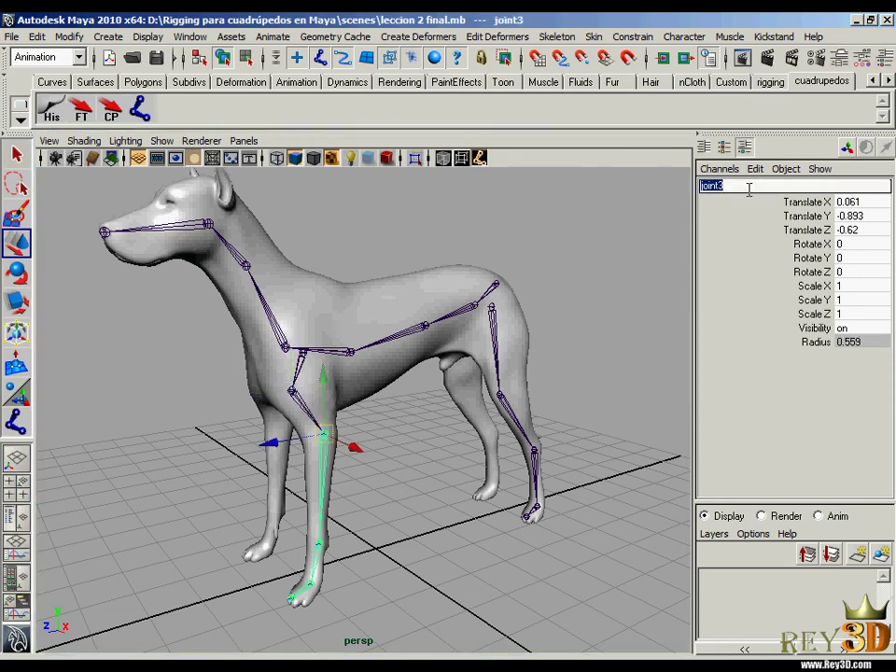
pyautogui.write('izq_codo_del')
pyautogui.press('Return')
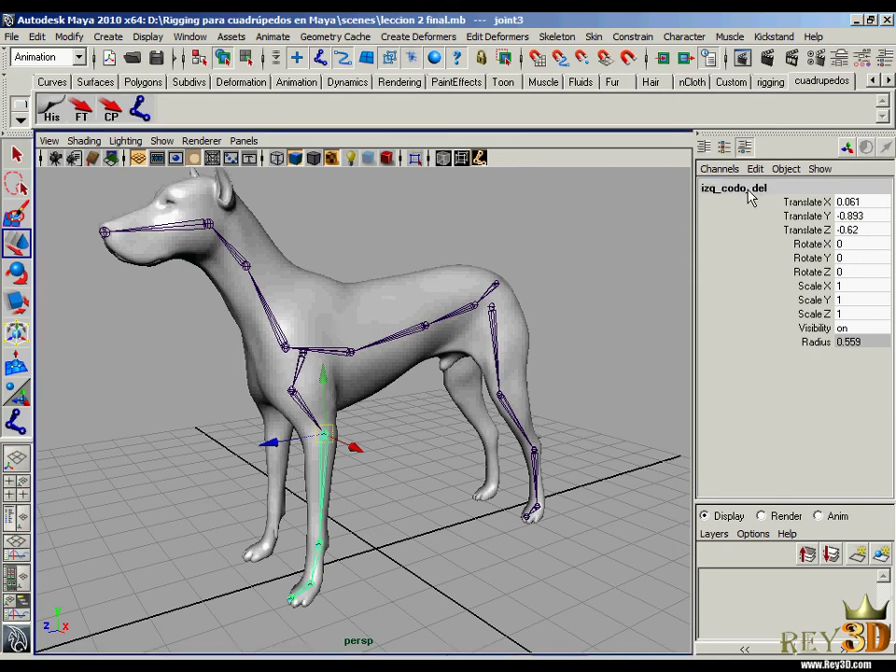
pyautogui.press('Down')
pyautogui.click(749, 186)
pyautogui.write('izq')
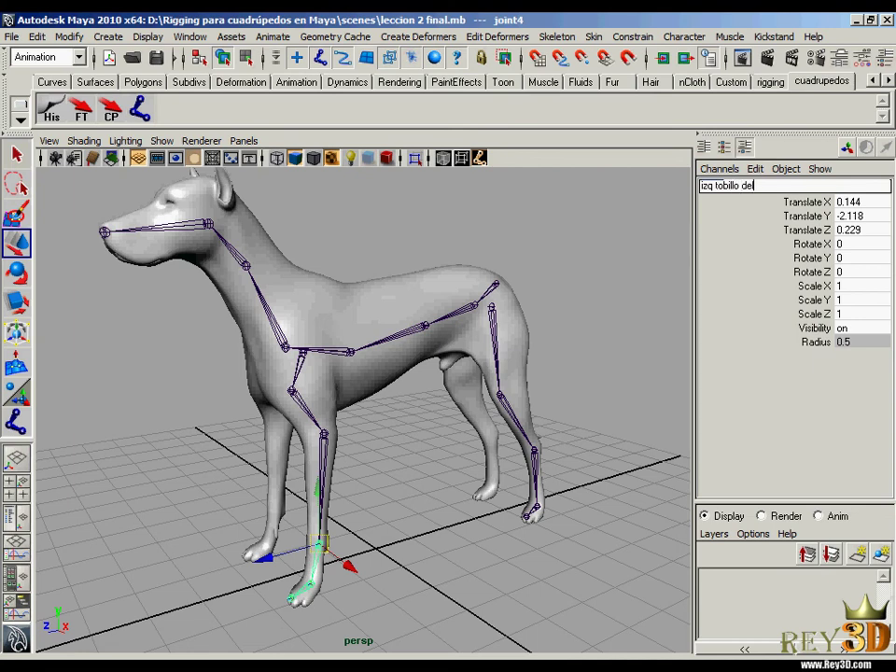
pyautogui.press('Return')
# - Rename joint5 to izq_empeine_del and joint6 to izq_punta_del
pyautogui.press('Down')
pyautogui.click(748, 186)
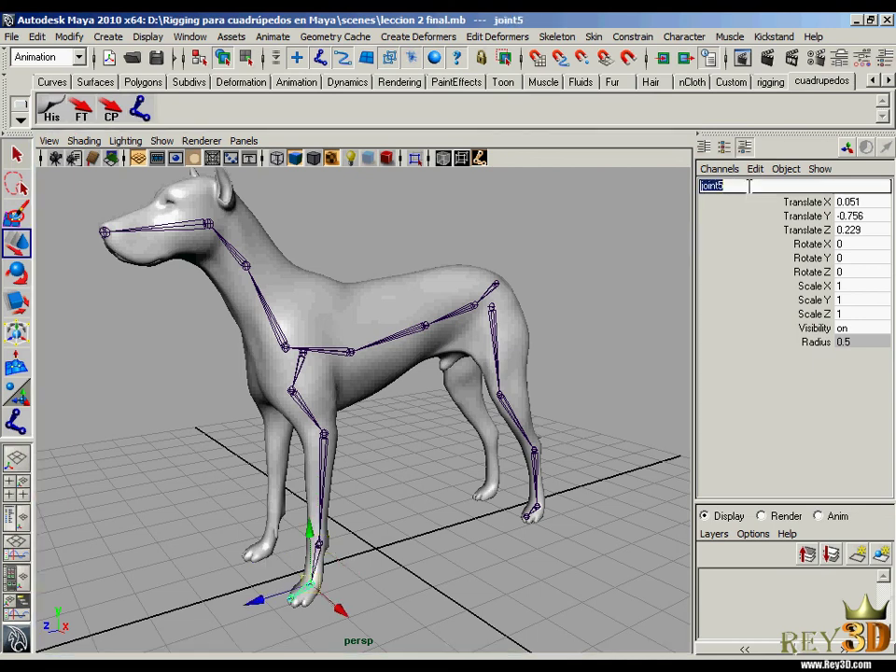
pyautogui.write('izq e')
pyautogui.write('mpeine del')
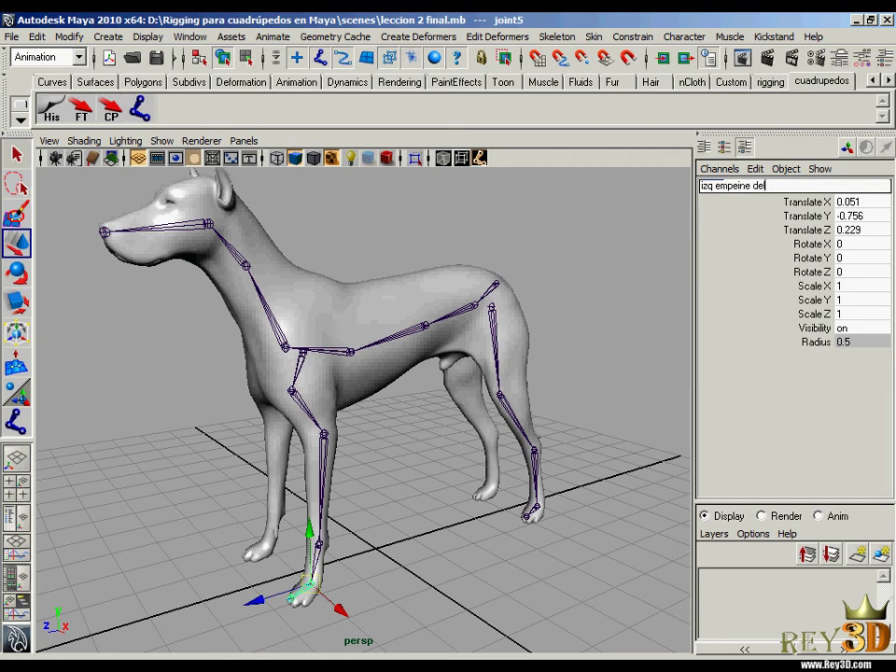
pyautogui.press('Return')
pyautogui.press('Down')
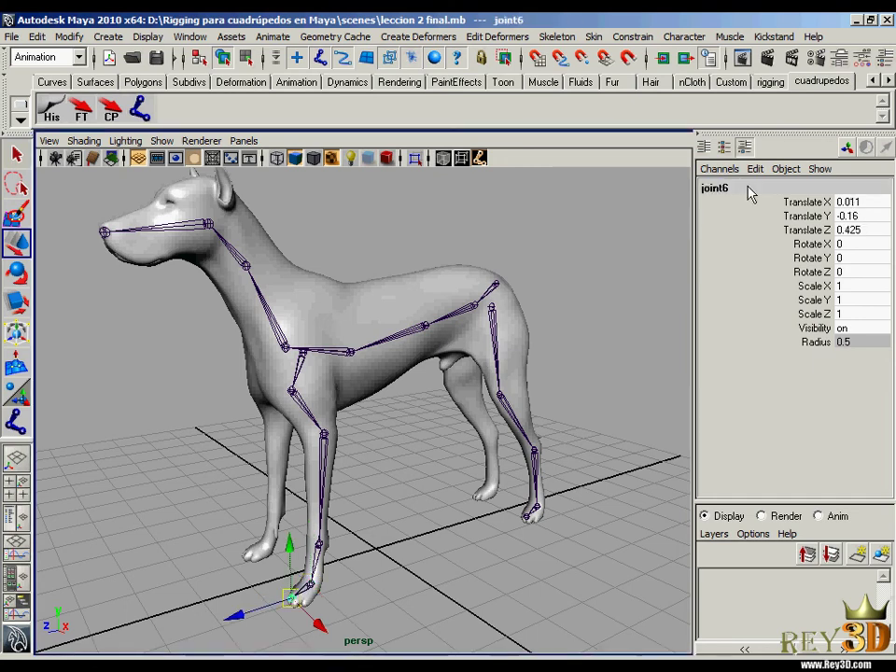
pyautogui.click(748, 186)
pyautogui.write('izq punta del')
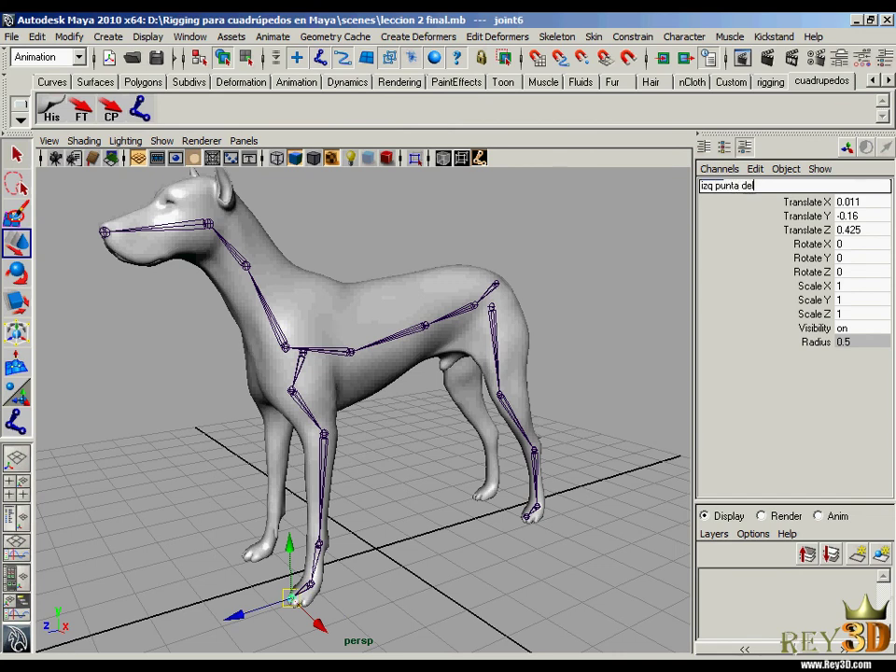
pyautogui.press('Return')
# - Zoom in on the hind leg and rename its root joint to izq_union_tra
pyautogui.scroll(3, 561, 458)
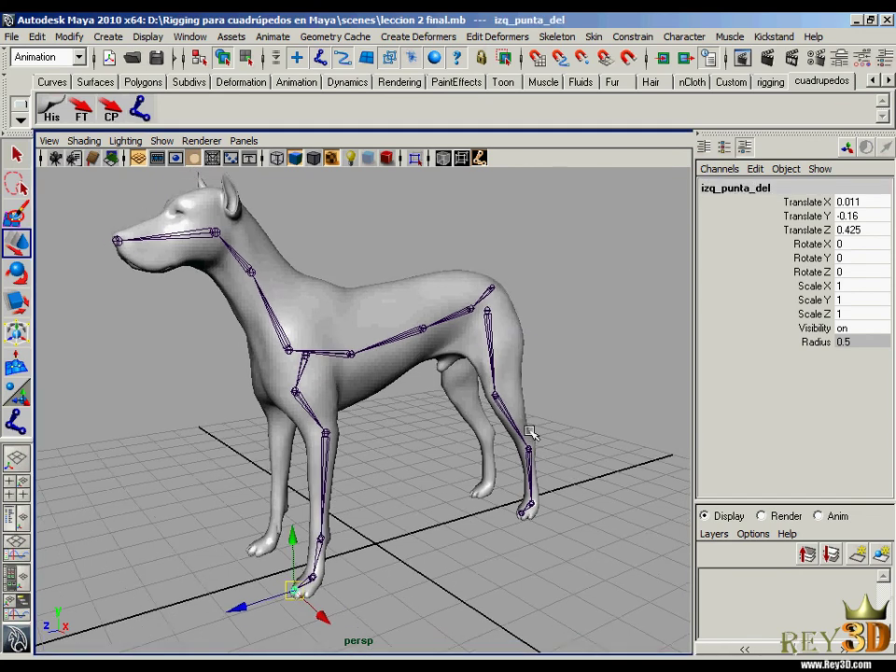
pyautogui.scroll(3, 561, 457)
pyautogui.keyDown('alt'); pyautogui.moveTo(561, 458); pyautogui.dragTo(424, 446, button='middle'); pyautogui.keyUp('alt')
pyautogui.scroll(2, 520, 444)
pyautogui.moveTo(520, 444)
pyautogui.keyDown('alt'); pyautogui.mouseDown(button='middle')
pyautogui.moveTo(478, 424)
pyautogui.moveTo(383, 324)
pyautogui.moveTo(365, 323)
pyautogui.mouseUp(button='middle'); pyautogui.keyUp('alt')
pyautogui.click(383, 324)
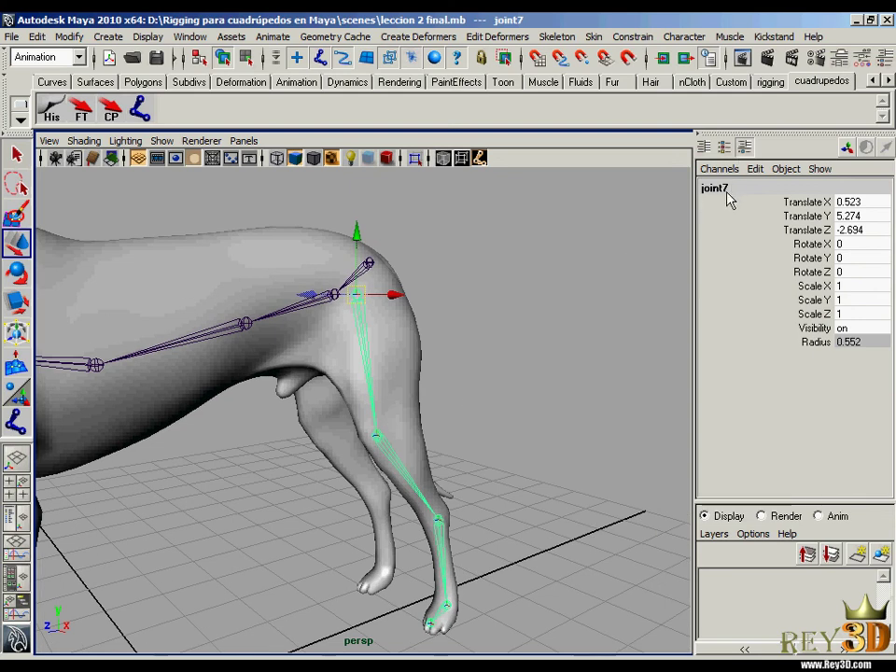
pyautogui.doubleClick(725, 187)
pyautogui.write('izq union tra')
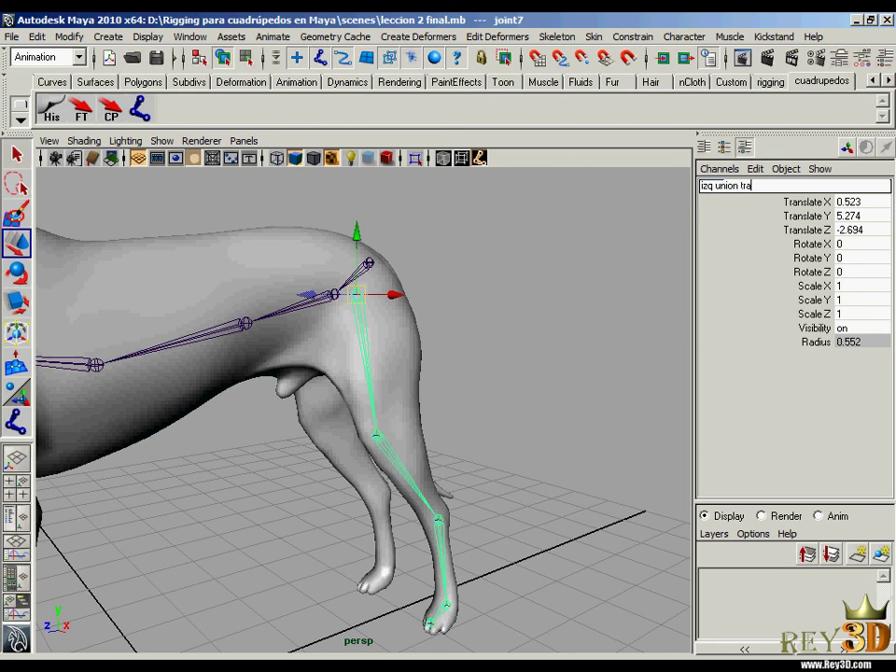
pyautogui.press('Return')
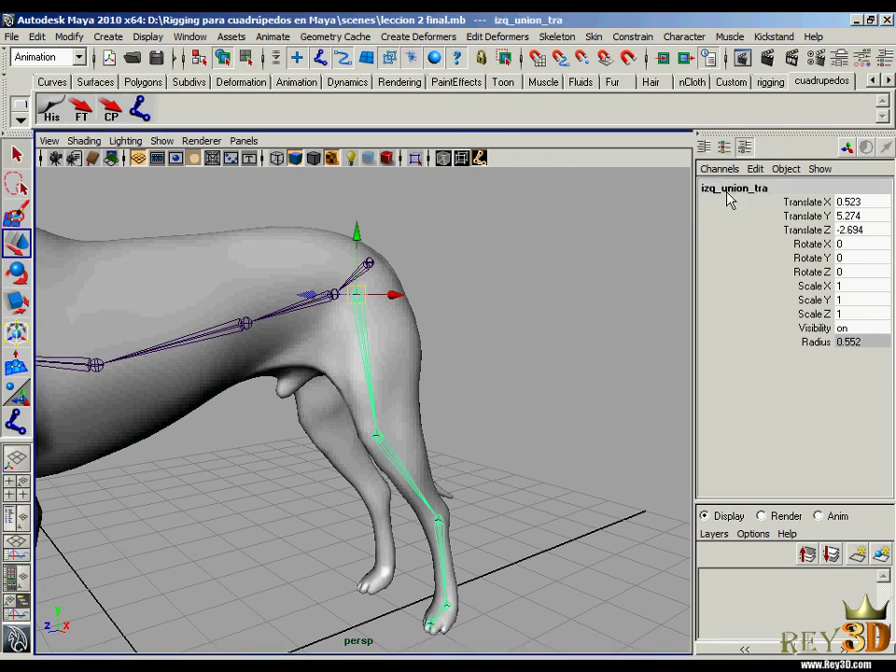
# - Rename the knee and ankle joints to izq_rodilla_tra and izq_tobillo_tra
pyautogui.press('Down')
pyautogui.doubleClick(726, 189)
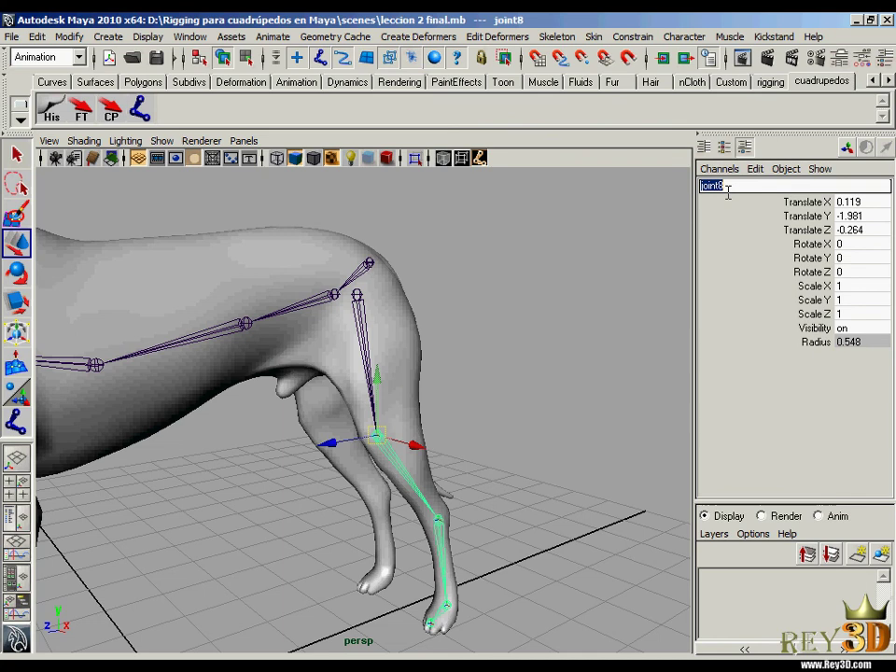
pyautogui.write('izq rodilla tra')
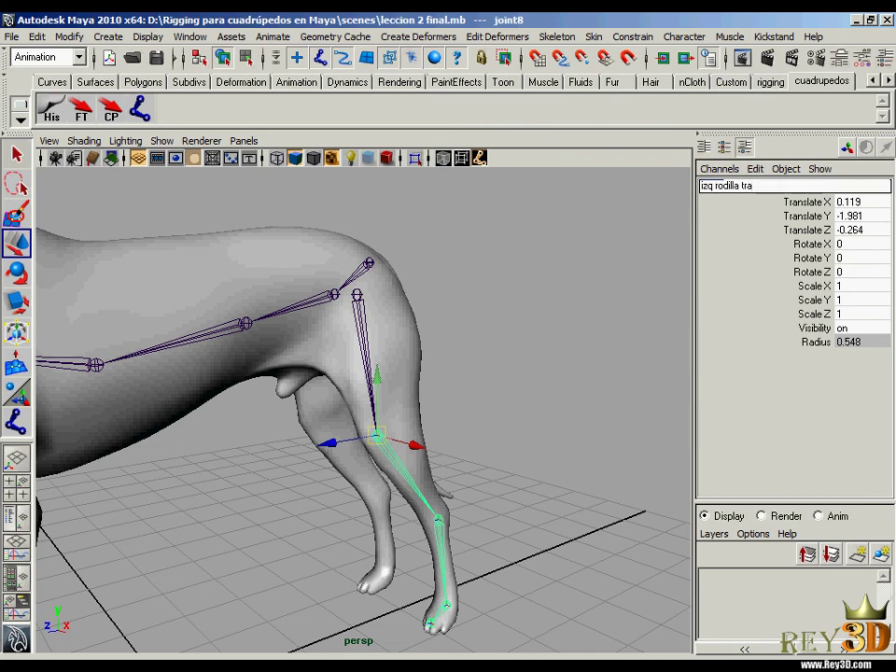
pyautogui.press('Return')
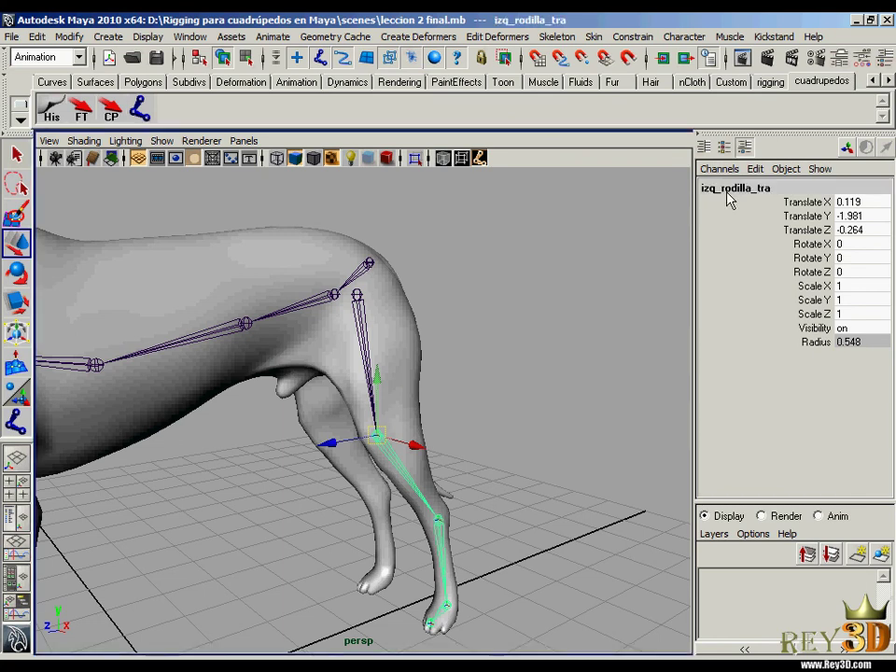
pyautogui.press('Down')
pyautogui.doubleClick(727, 189)
pyautogui.write('izq tobi')
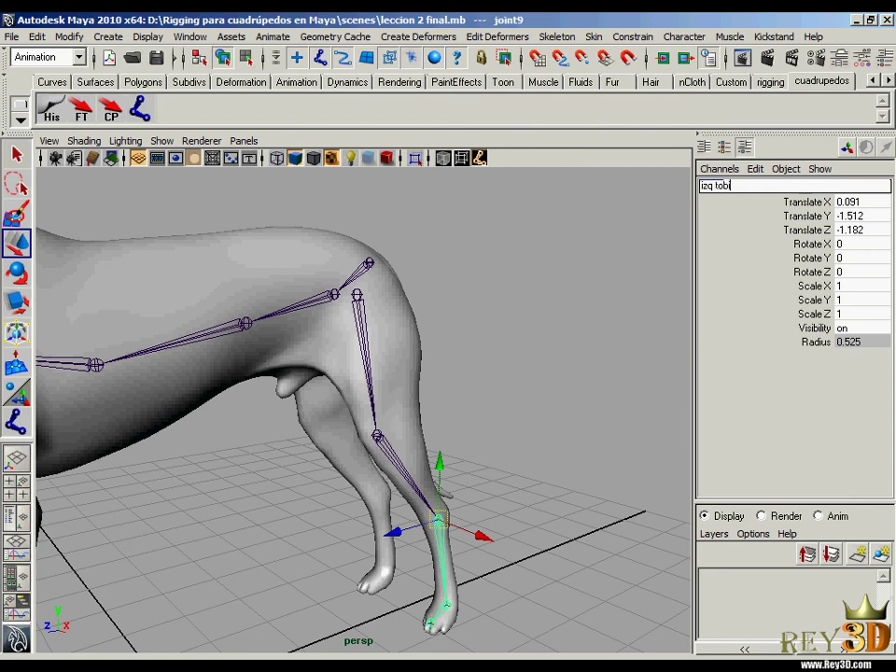
pyautogui.press('Return')
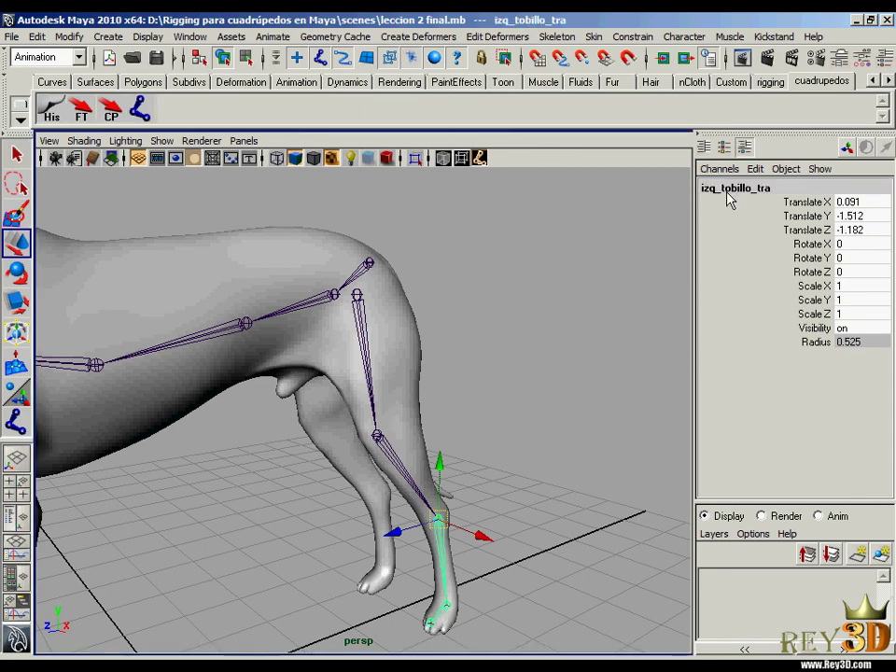
# - Rename the instep and toe-tip joints to izq_empeine_tra and izq_punta_tra
pyautogui.press('Down')
pyautogui.doubleClick(727, 187)
pyautogui.write('izq_e')
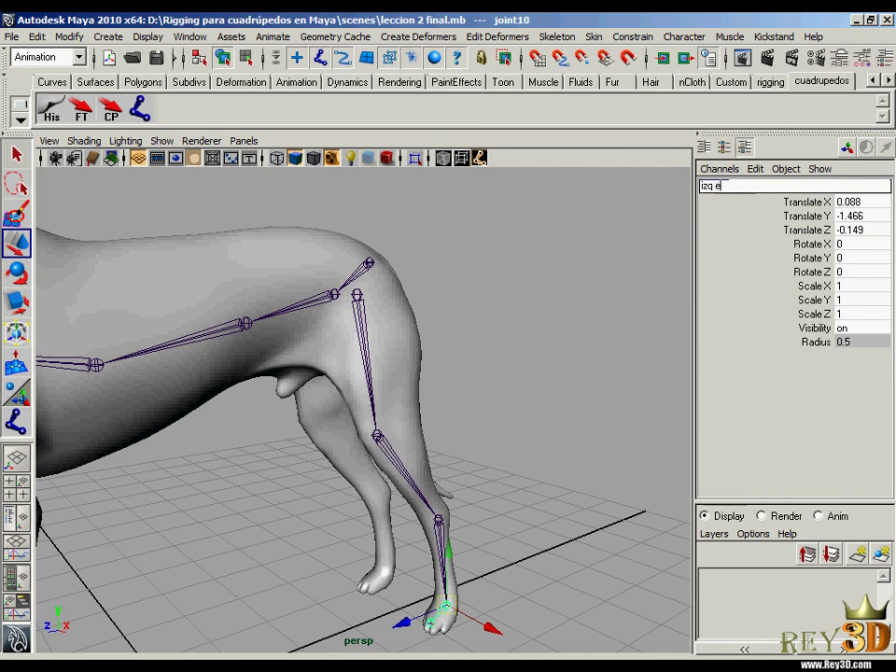
pyautogui.write('mpeine_tra')
pyautogui.press('Return')
pyautogui.press('Down')
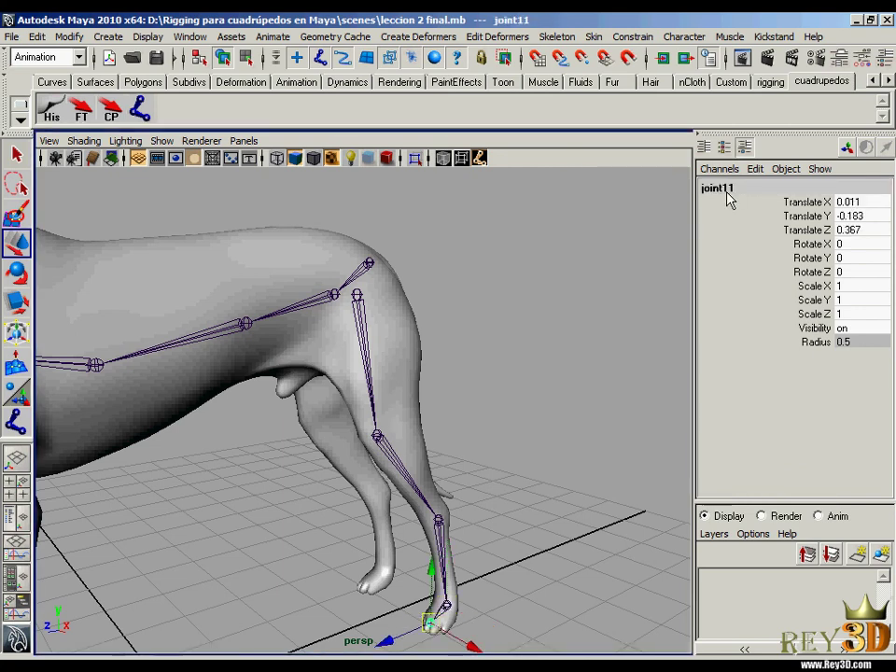
pyautogui.doubleClick(727, 192)
pyautogui.write('izq punta tra')
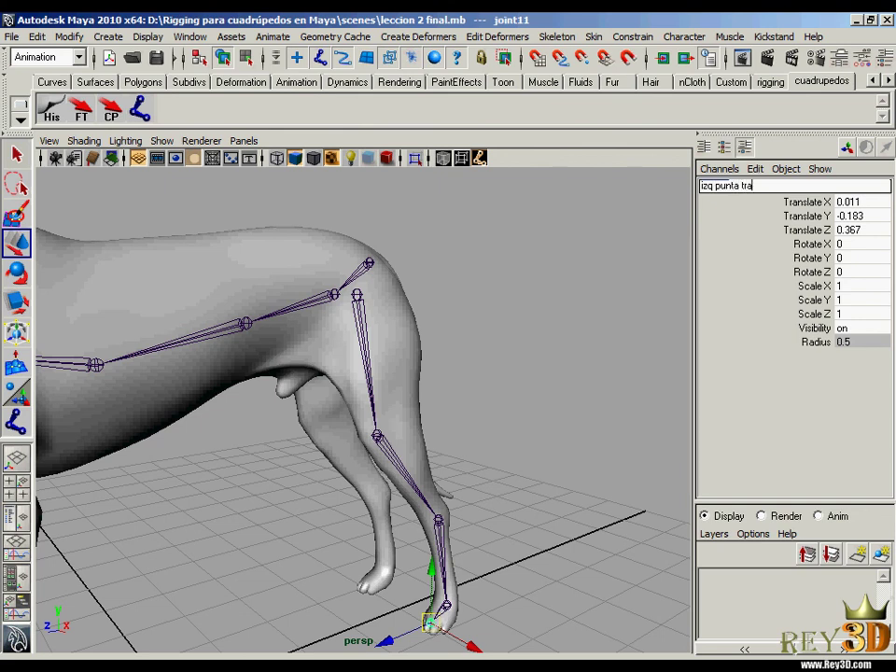
pyautogui.press('Return')
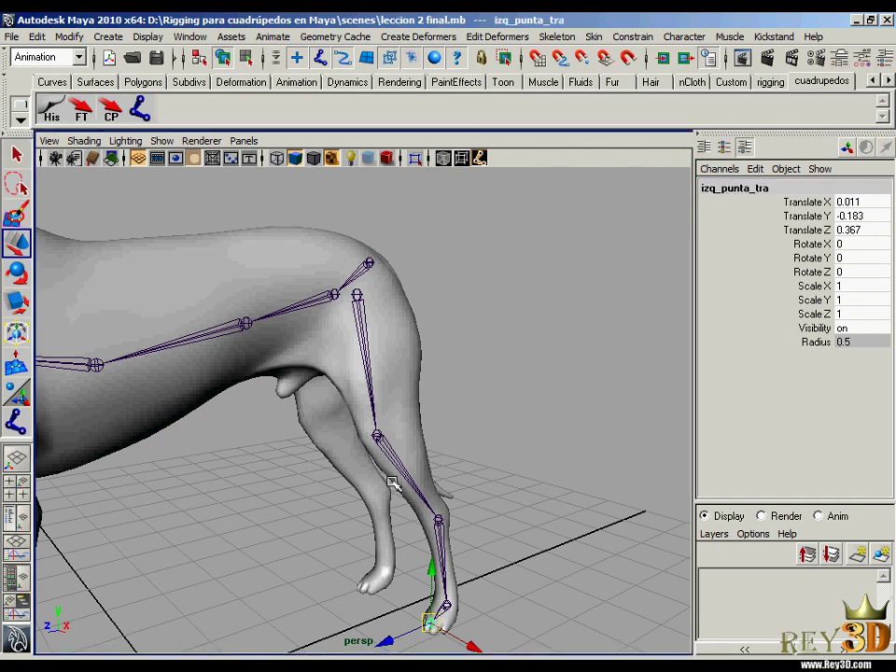
pyautogui.moveTo(483, 424)
pyautogui.keyDown('alt'); pyautogui.mouseDown()
pyautogui.moveTo(455, 423)
pyautogui.moveTo(461, 406)
pyautogui.moveTo(493, 448)
pyautogui.moveTo(476, 446)
pyautogui.moveTo(562, 443)
pyautogui.moveTo(552, 441)
pyautogui.mouseUp(); pyautogui.keyUp('alt')
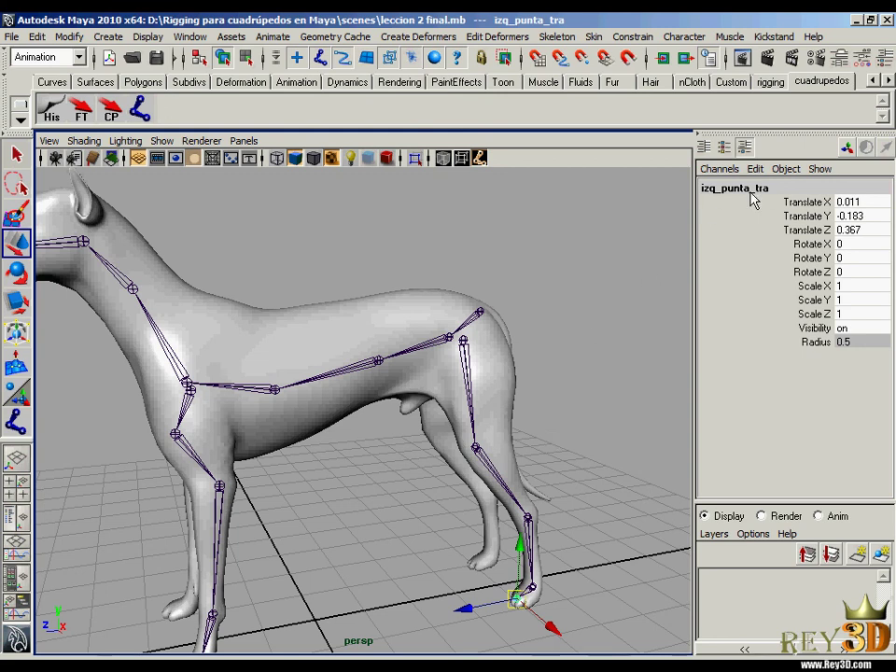
pyautogui.moveTo(487, 416)
pyautogui.keyDown('alt'); pyautogui.mouseDown()
pyautogui.moveTo(509, 376)
pyautogui.moveTo(536, 400)
pyautogui.moveTo(525, 355)
pyautogui.moveTo(546, 433)
pyautogui.moveTo(597, 373)
pyautogui.mouseUp(); pyautogui.keyUp('alt')
pyautogui.click(525, 355)
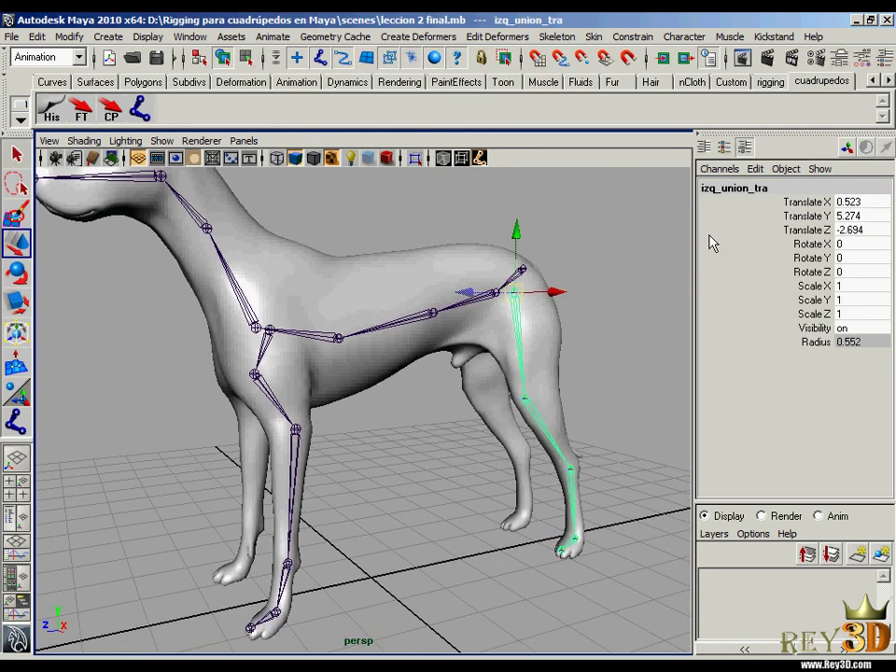
pyautogui.press('Down')
pyautogui.press('Down')
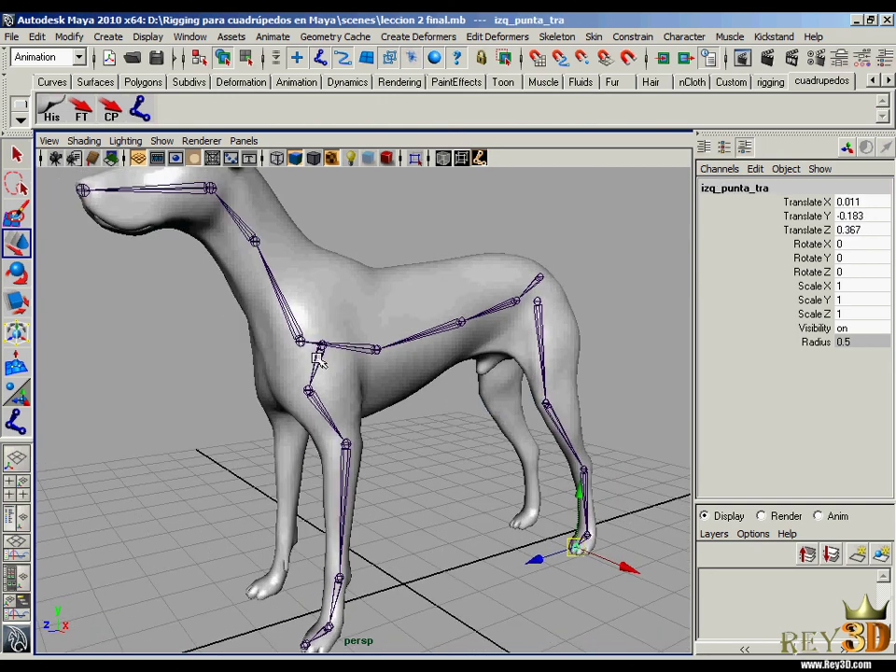
pyautogui.click(317, 366)
pyautogui.keyDown('alt'); pyautogui.moveTo(480, 444); pyautogui.dragTo(460, 425); pyautogui.keyUp('alt')
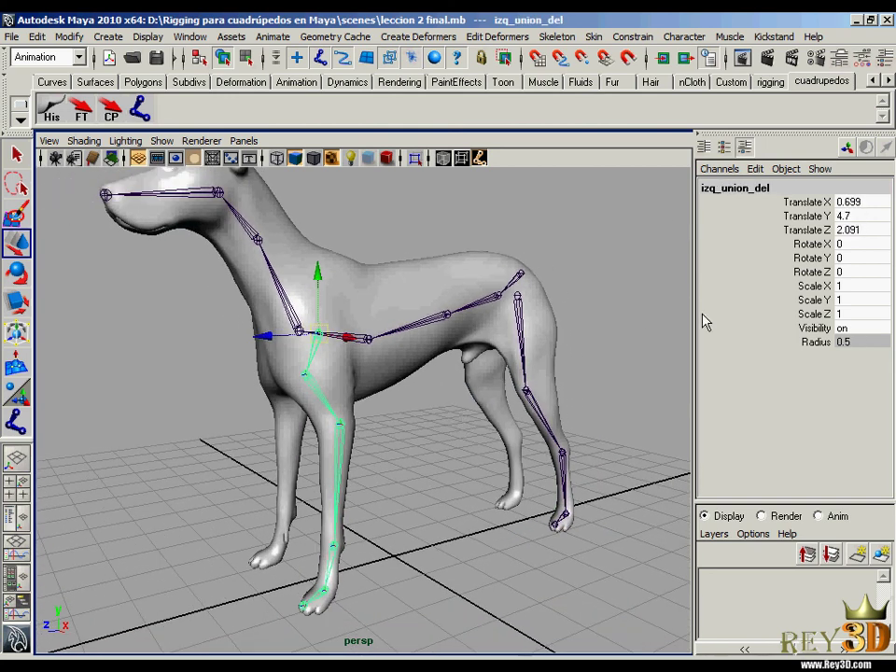
pyautogui.press('Down')
pyautogui.press('Down')
pyautogui.press('Down')
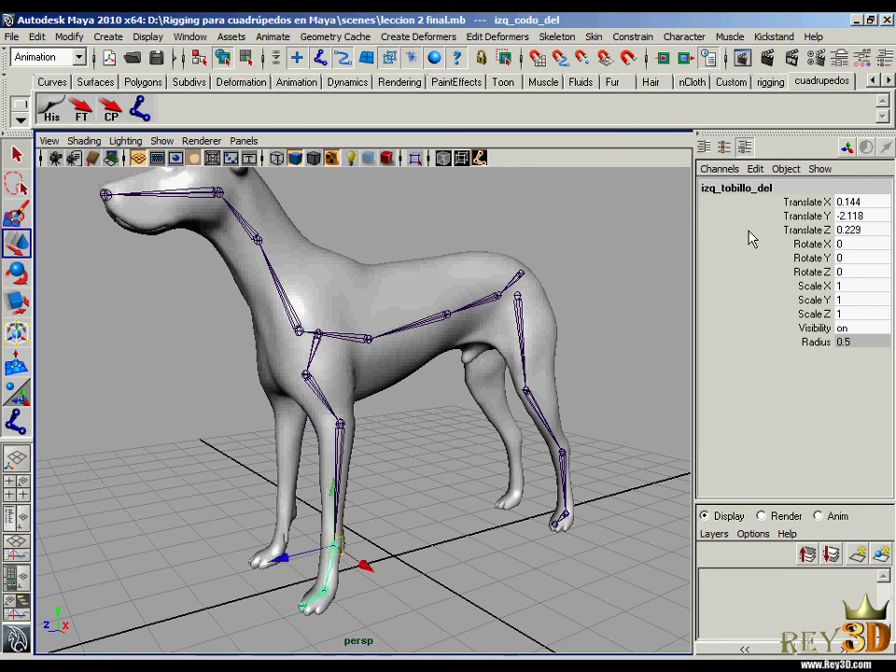
pyautogui.press('Down')
pyautogui.press('Down')
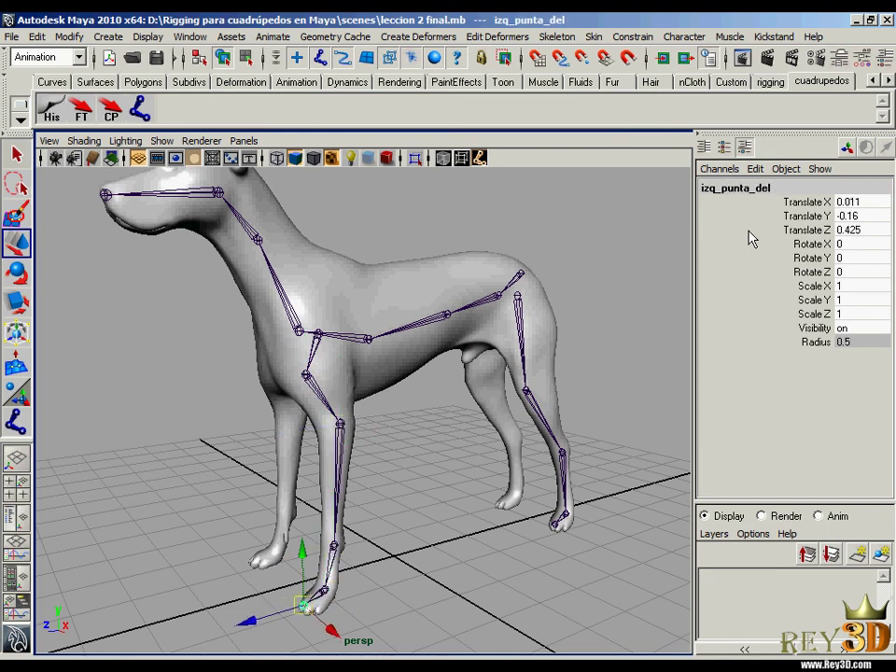
pyautogui.press('Up')
pyautogui.press('Up')
pyautogui.press('Up')
pyautogui.press('Up')
pyautogui.press('Up')
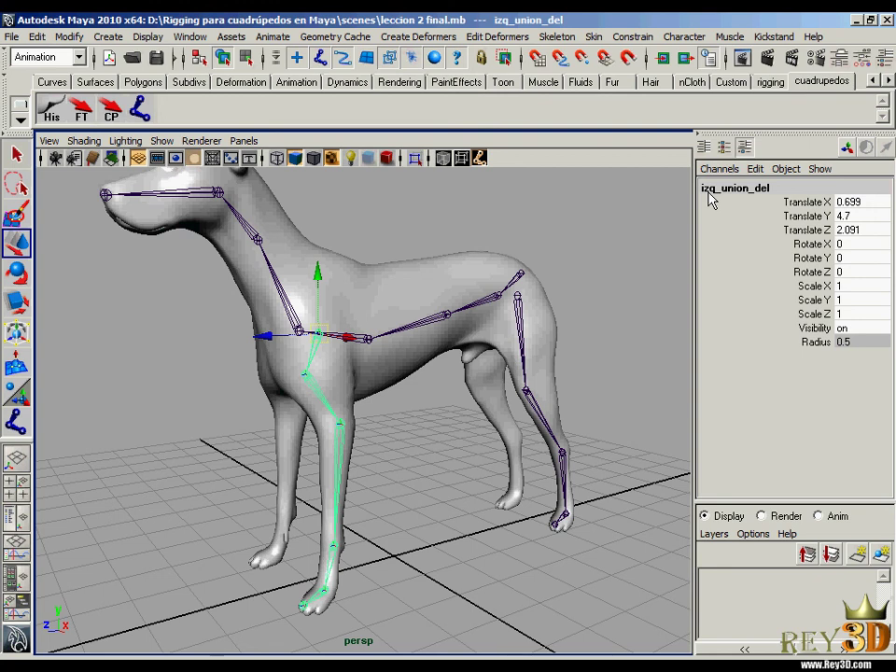
pyautogui.press('Down')
pyautogui.press('Down')
pyautogui.press('Down')
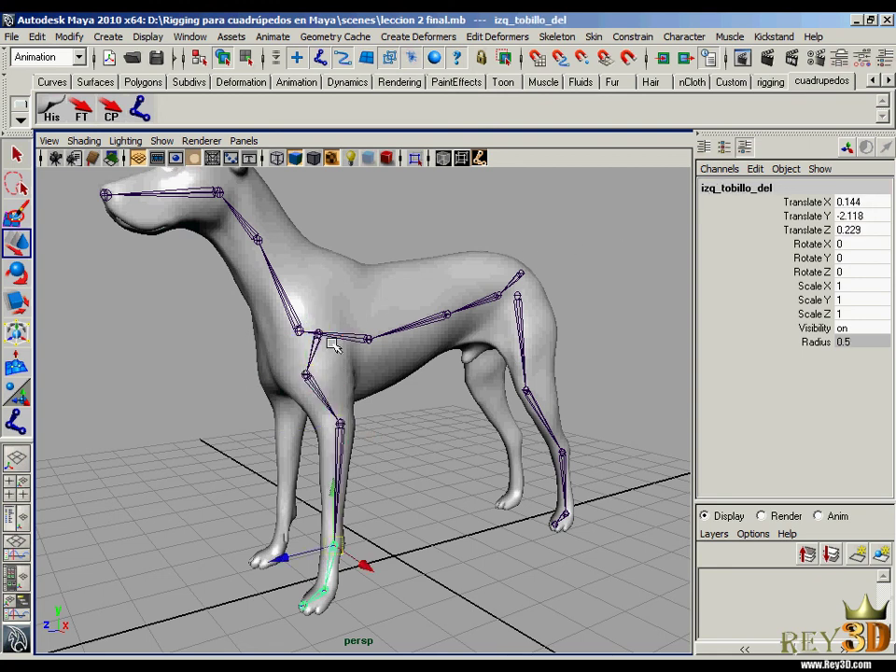
pyautogui.press('Down')
pyautogui.press('Down')
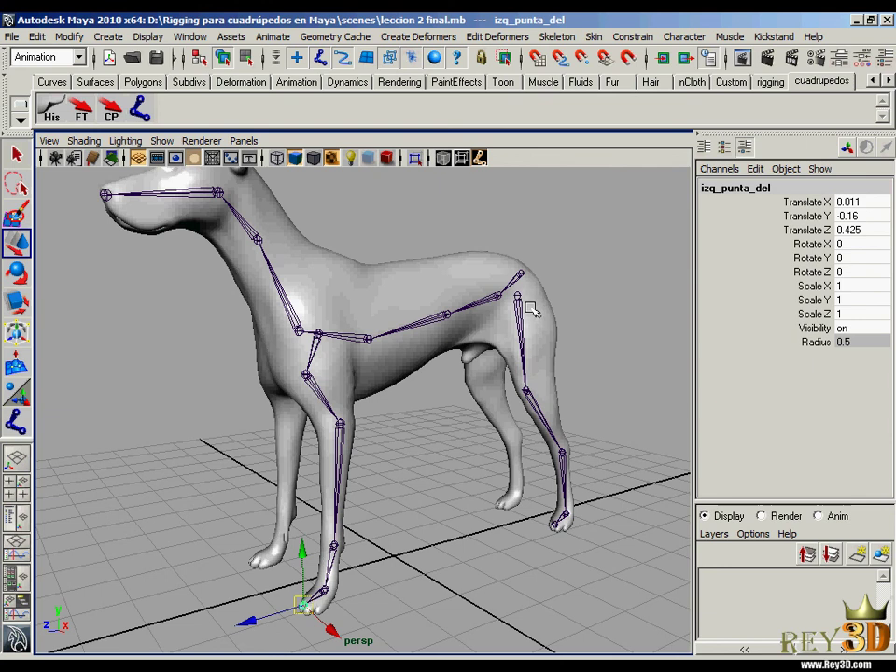
pyautogui.click(520, 299)
pyautogui.press('Down')
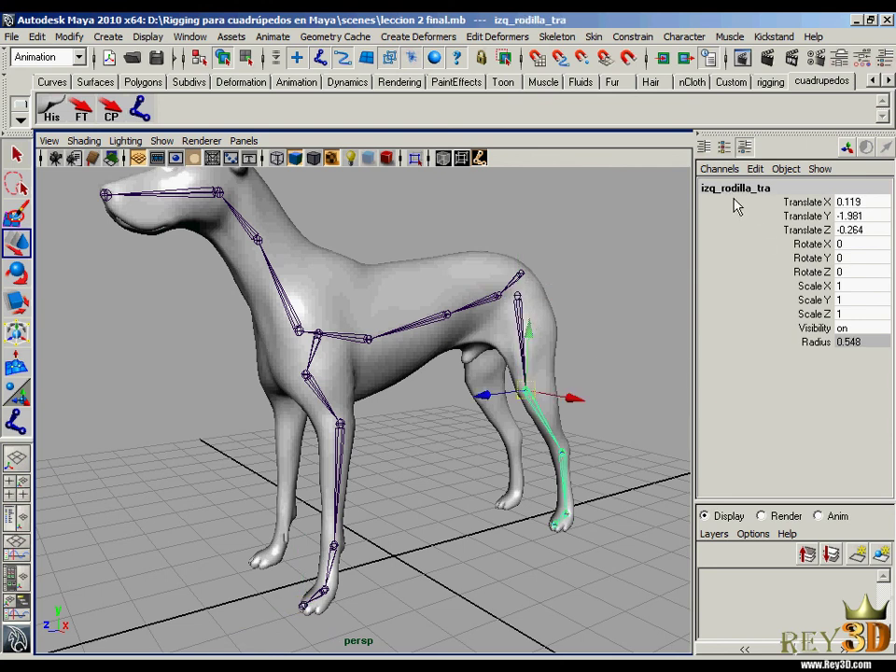
pyautogui.press('Down')
pyautogui.press('Down')
pyautogui.press('Down')
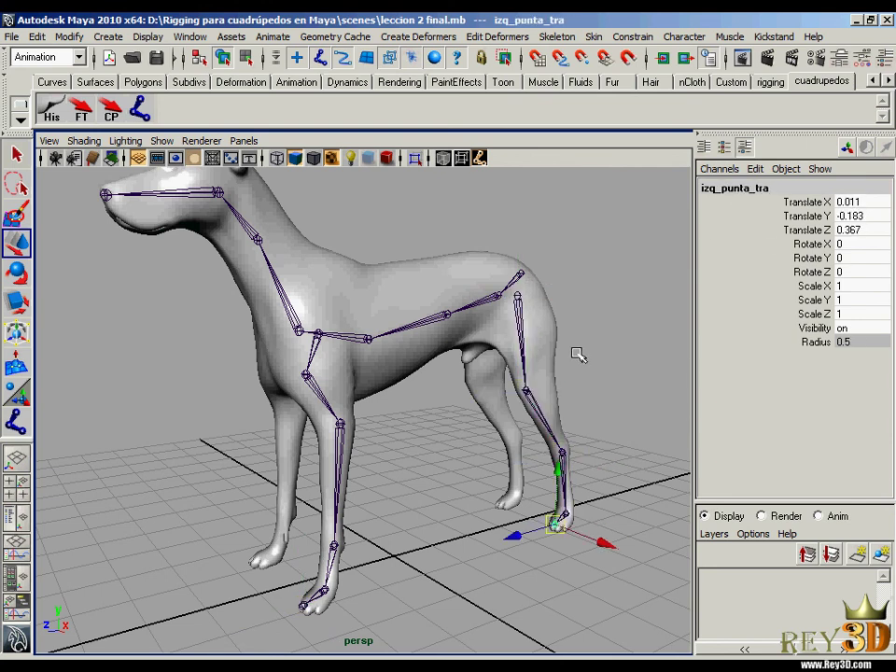
pyautogui.keyDown('alt'); pyautogui.moveTo(264, 278); pyautogui.dragTo(396, 313); pyautogui.keyUp('alt')
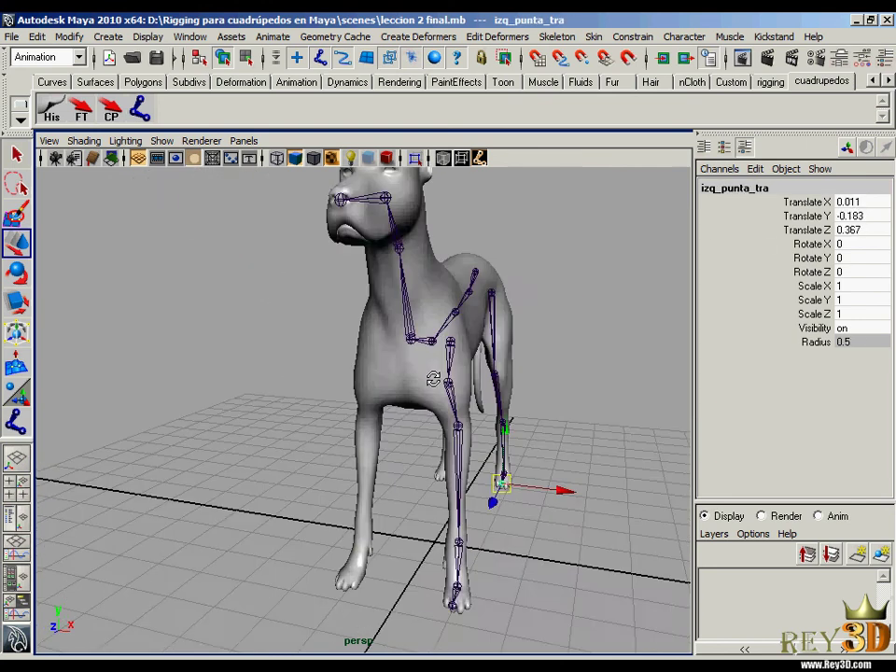
pyautogui.moveTo(561, 408)
pyautogui.keyDown('alt'); pyautogui.mouseDown()
pyautogui.moveTo(600, 362)
pyautogui.moveTo(520, 400)
pyautogui.moveTo(483, 385)
pyautogui.moveTo(573, 396)
pyautogui.moveTo(536, 354)
pyautogui.moveTo(566, 367)
pyautogui.moveTo(575, 378)
pyautogui.moveTo(555, 372)
pyautogui.moveTo(586, 405)
pyautogui.mouseUp(); pyautogui.keyUp('alt')
pyautogui.click(600, 363)
pyautogui.moveTo(439, 411)
pyautogui.keyDown('alt'); pyautogui.mouseDown()
pyautogui.moveTo(551, 379)
pyautogui.moveTo(450, 370)
pyautogui.moveTo(459, 372)
pyautogui.moveTo(458, 356)
pyautogui.moveTo(449, 352)
pyautogui.moveTo(469, 356)
pyautogui.mouseUp(); pyautogui.keyUp('alt')
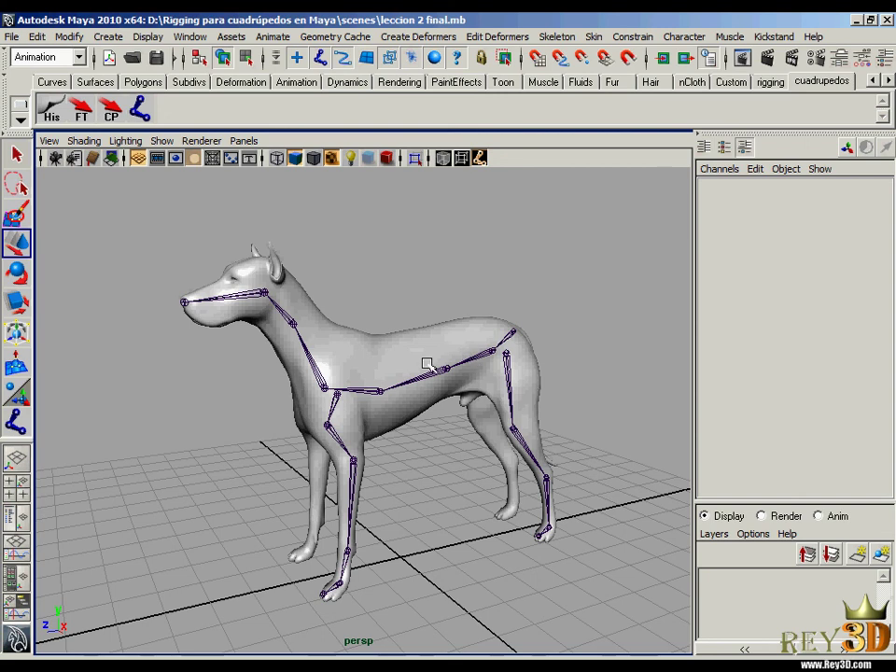